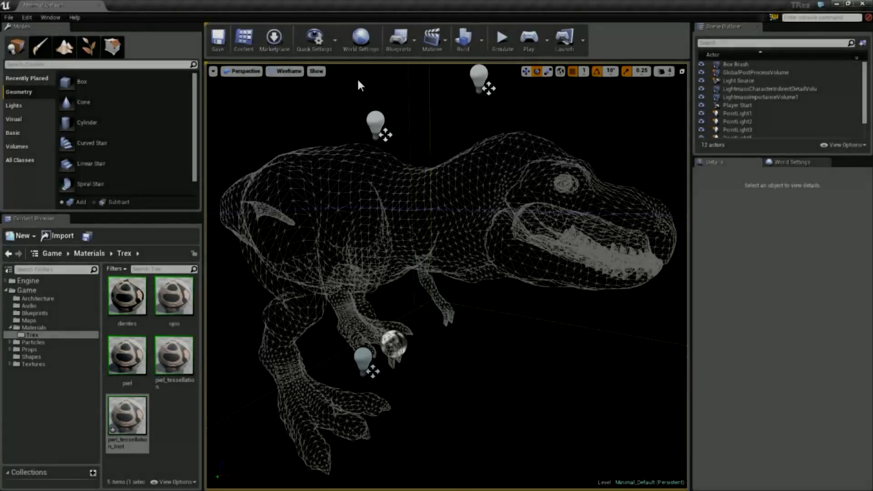
Switch the viewport from Wireframe to Lit and orbit around the textured T-Rex.
key(alt+4)
mouse_move(353, 82)
mouse_down()
mouse_move(359, 109)
mouse_move(363, 91)
mouse_move(368, 105)
mouse_move(398, 102)
mouse_move(405, 86)
mouse_up()
drag(412, 197, 404, 196)
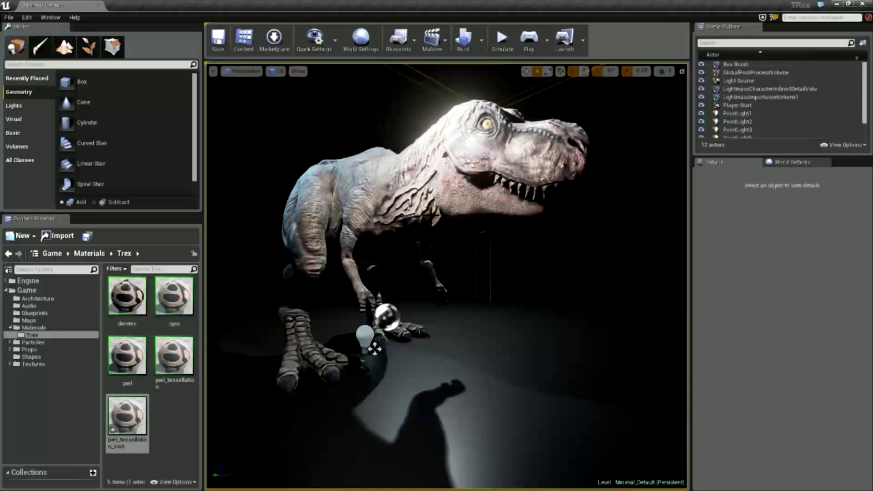
Go fullscreen, select the point light above the T-Rex's back, and toggle wireframe and lit.
key(F11)
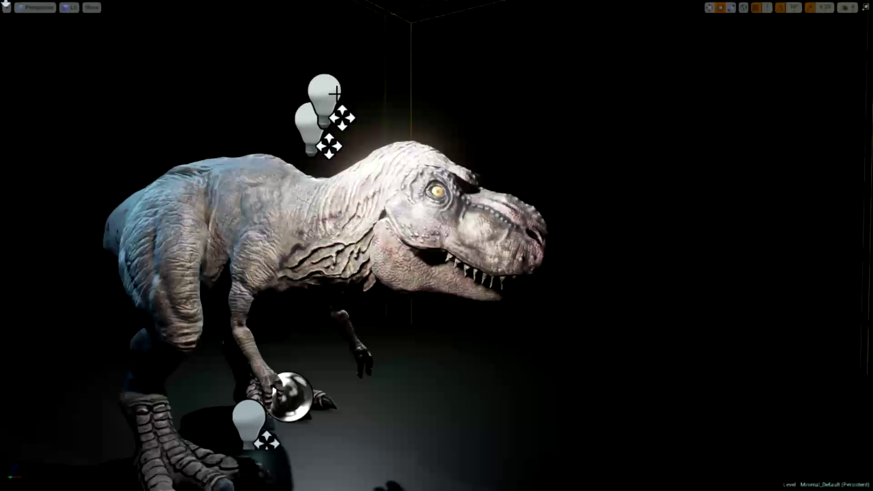
click(335, 94)
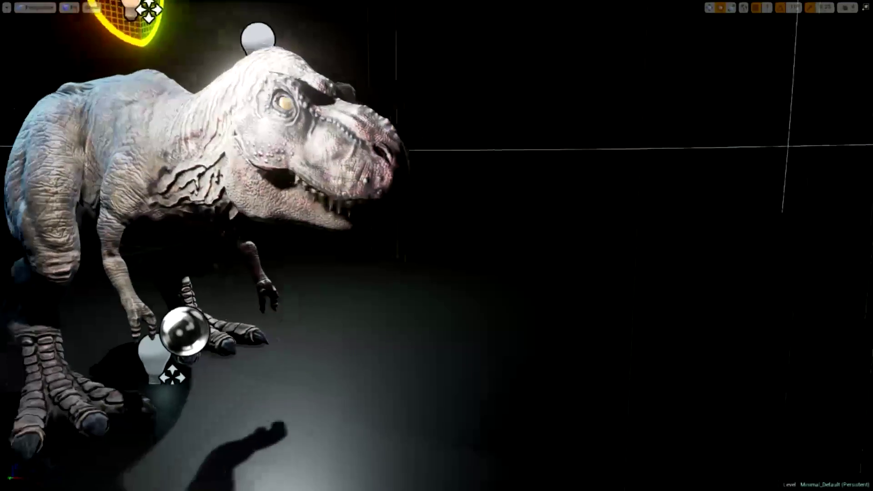
key(alt+2)
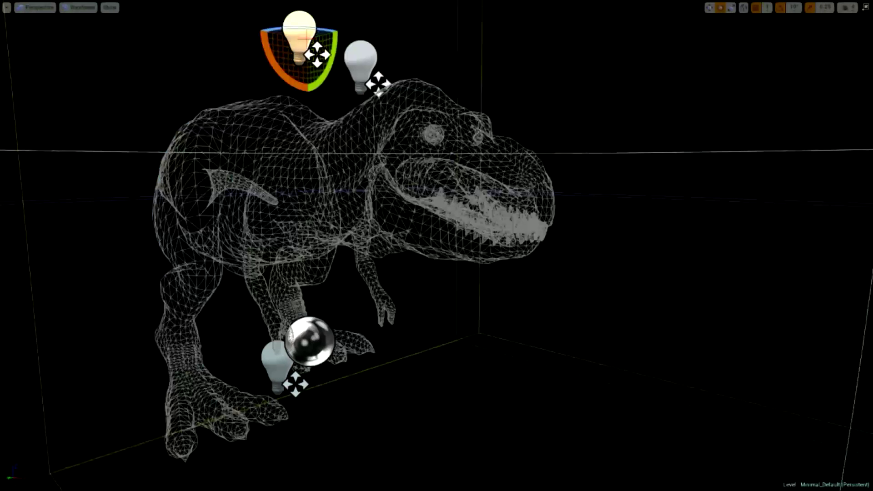
key(alt+4)
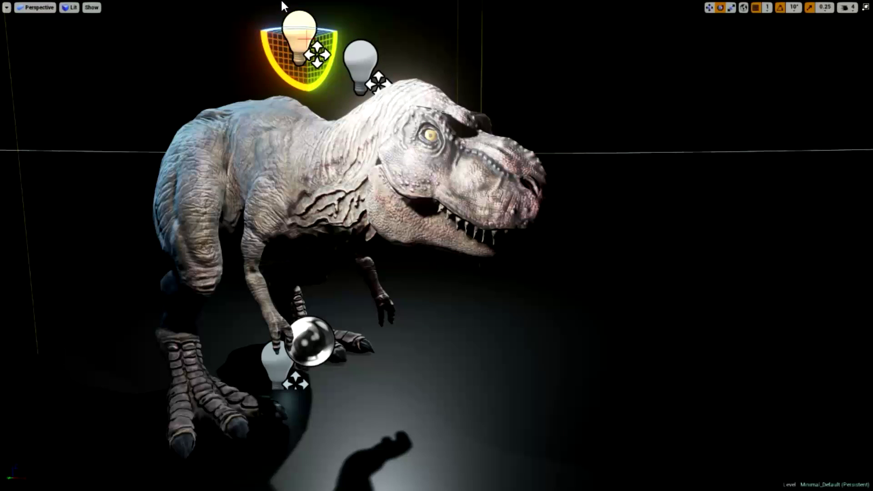
Move the selected point light from the T-Rex's arm to in front of its face.
key(w)
mouse_move(279, 35)
mouse_down()
mouse_move(465, 29)
mouse_move(500, 55)
mouse_move(508, 192)
mouse_up()
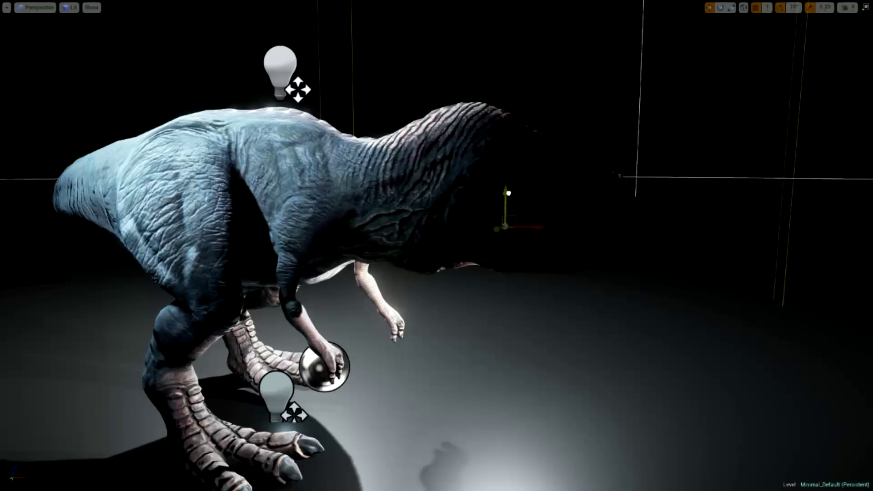
mouse_move(533, 252)
mouse_down()
mouse_move(430, 238)
mouse_move(452, 253)
mouse_up()
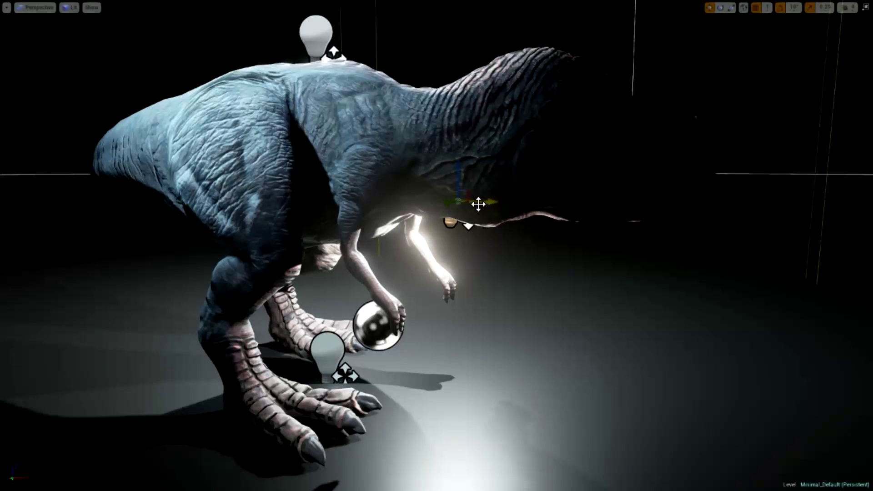
drag(478, 204, 809, 189)
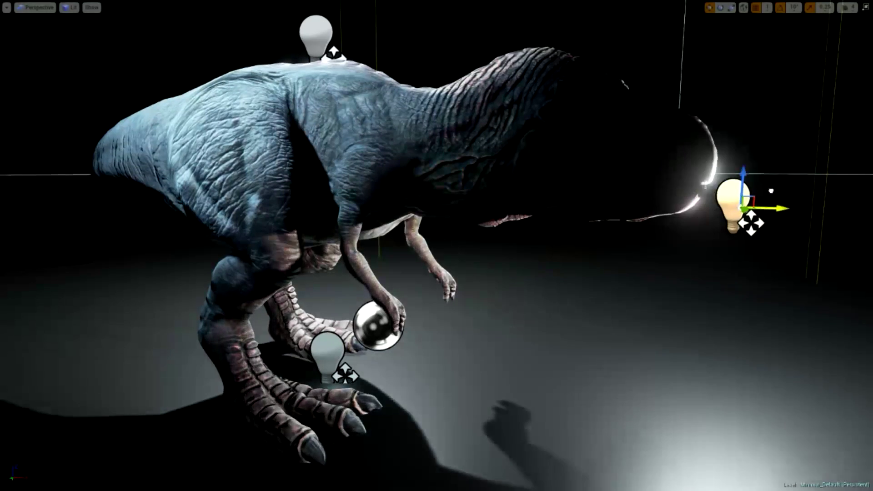
drag(785, 213, 860, 237)
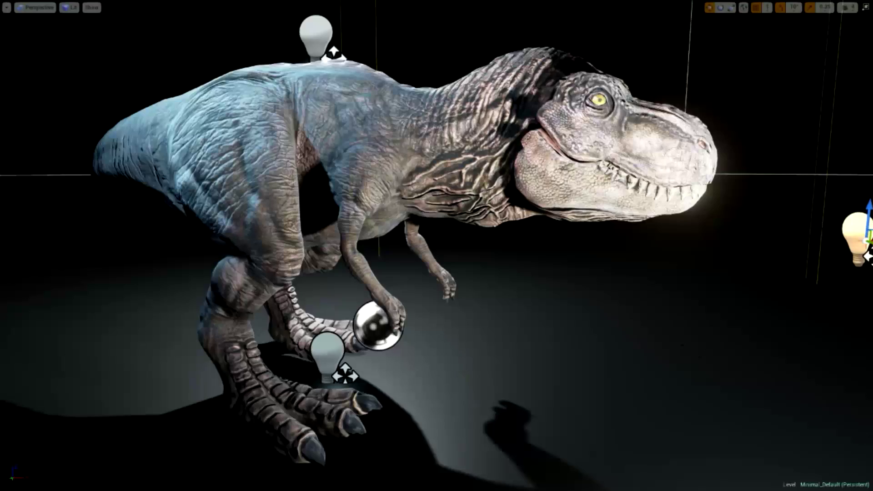
key(f)
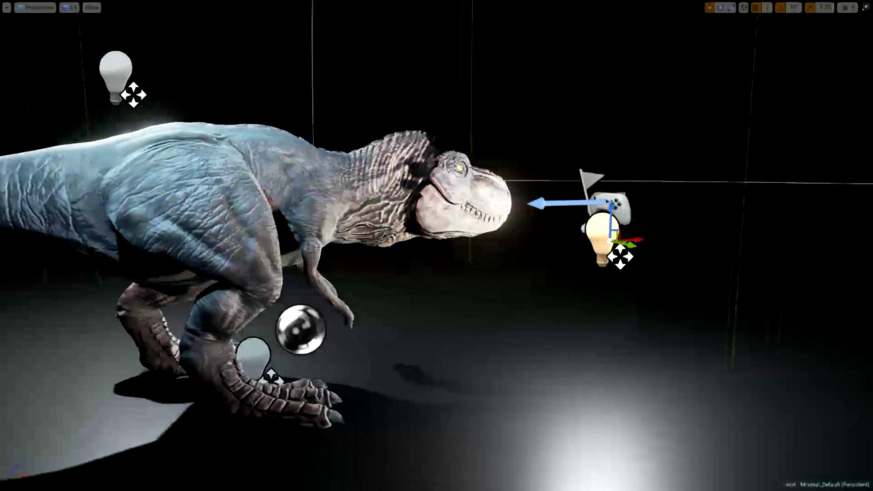
middle_drag(614, 241, 627, 241)
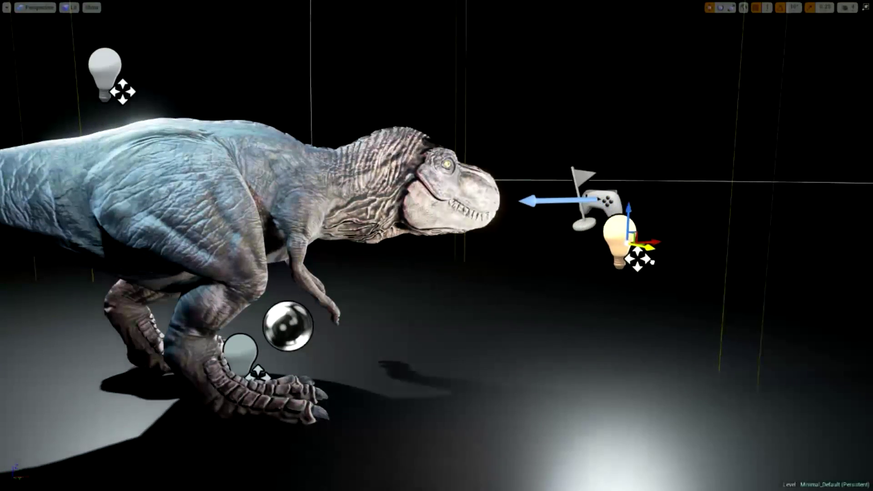
mouse_move(627, 241)
middle_down()
mouse_move(741, 255)
mouse_move(555, 259)
middle_up()
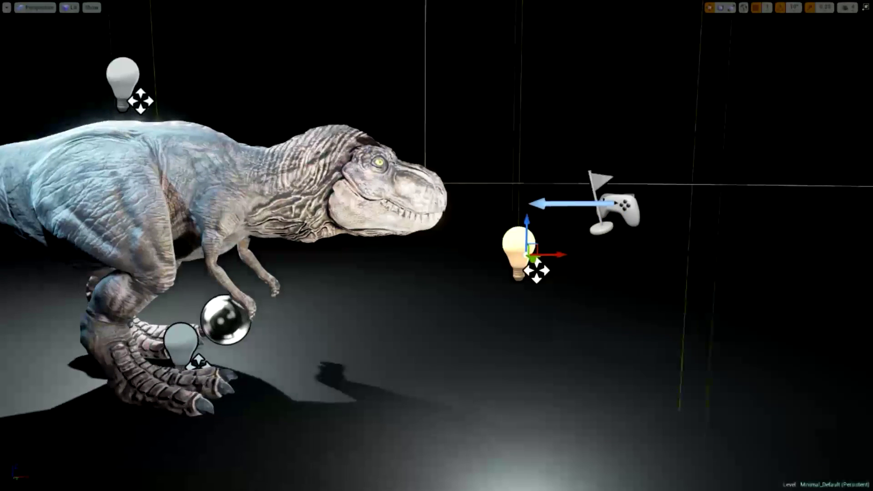
Raise the light and slide it far left to -190, -30, 232, then leave fullscreen.
drag(527, 212, 545, 41)
drag(532, 80, 453, 80)
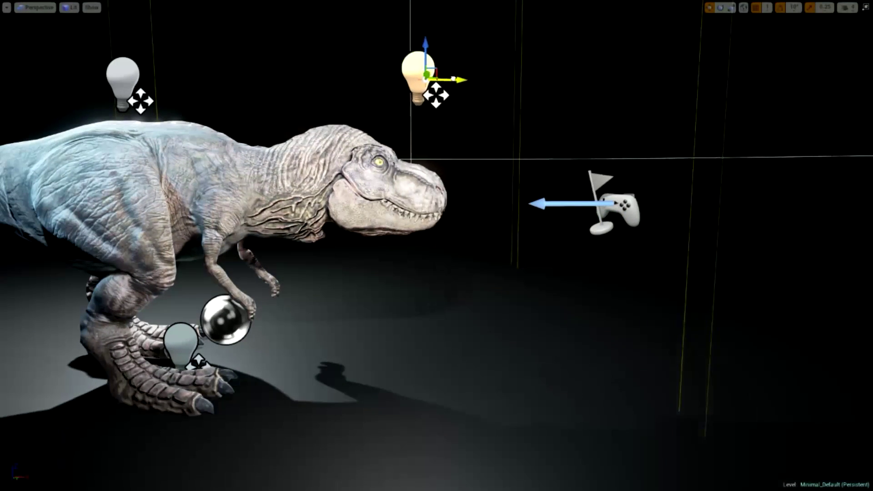
right_drag(559, 153, 558, 153)
drag(336, 73, 95, 90)
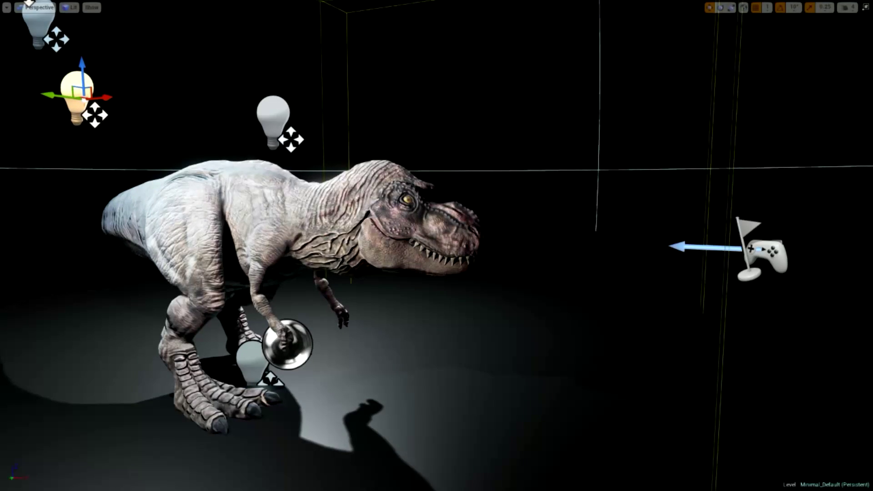
right_drag(559, 154, 559, 153)
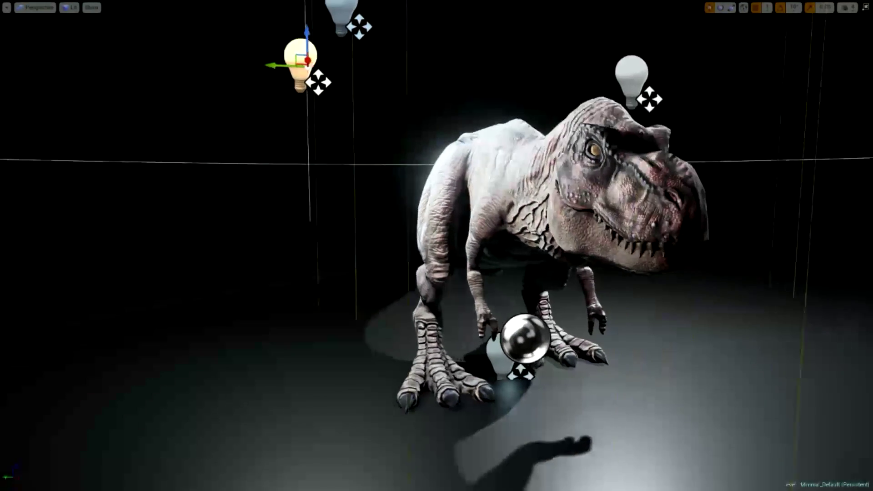
right_drag(486, 118, 487, 119)
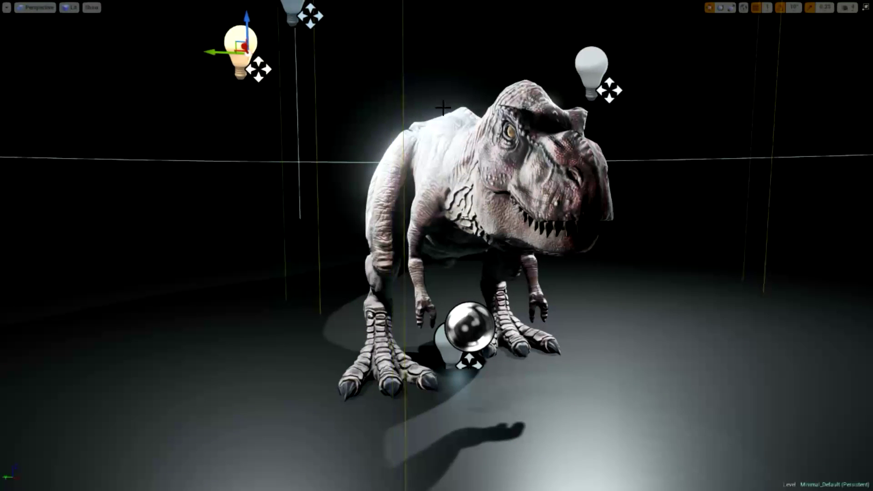
mouse_move(214, 52)
mouse_down()
mouse_move(14, 44)
mouse_move(56, 61)
mouse_up()
right_drag(419, 227, 391, 227)
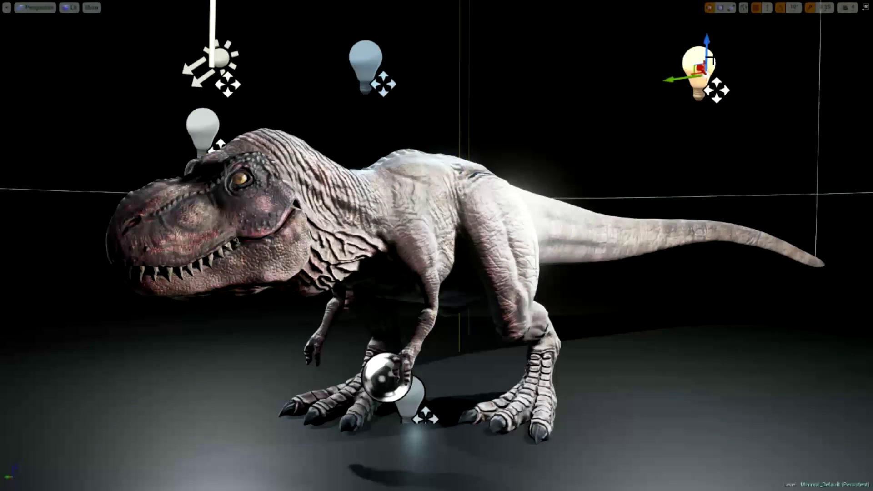
drag(706, 46, 706, 3)
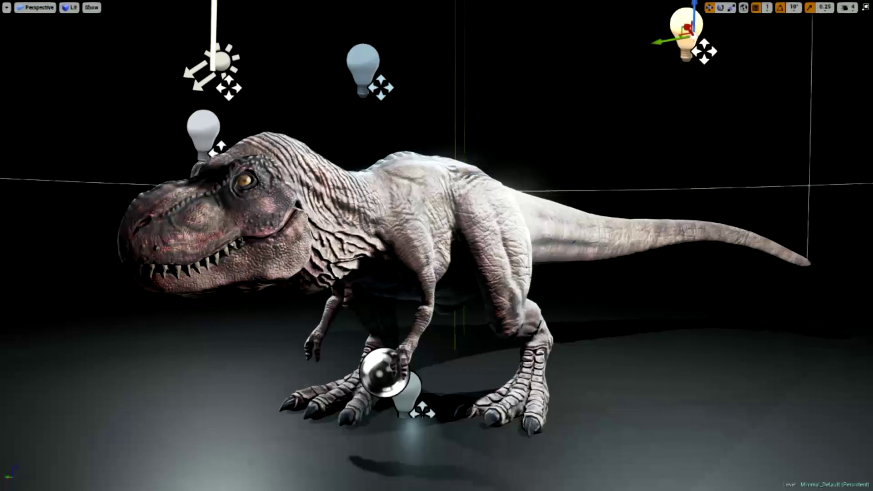
scroll(711, 106, down, 3)
key(F11)
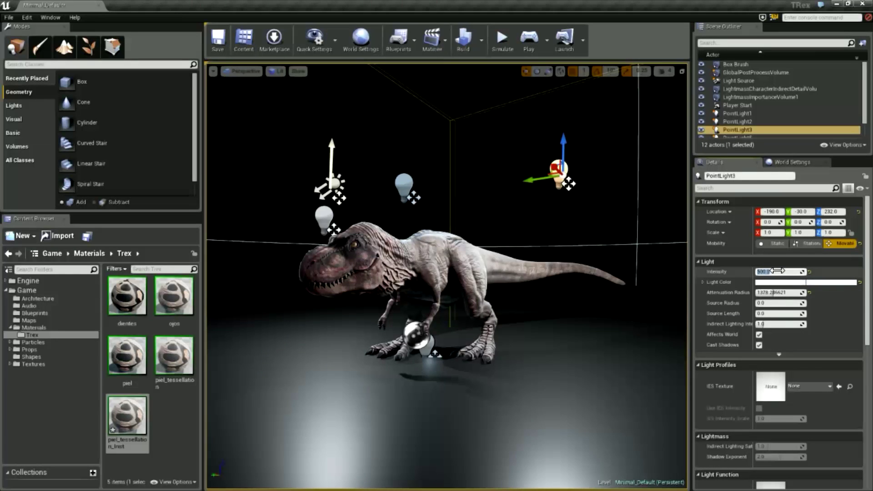
Set PointLight3's intensity to 500.
key(Return)
scroll(446, 272, up, 5)
scroll(446, 273, up, 2)
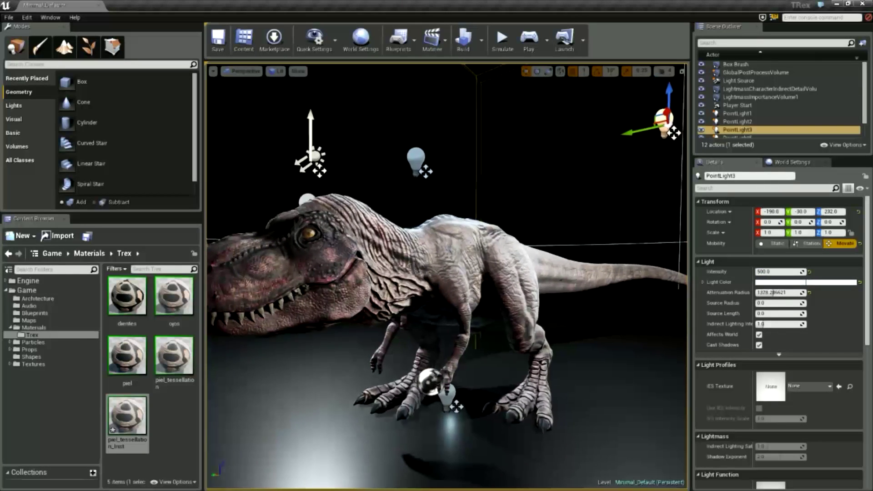
scroll(445, 273, up, 2)
Orbit to frame the whole T-Rex and PointLight3, then switch to wireframe view.
mouse_move(526, 361)
right_down()
mouse_move(454, 350)
mouse_move(568, 331)
right_up()
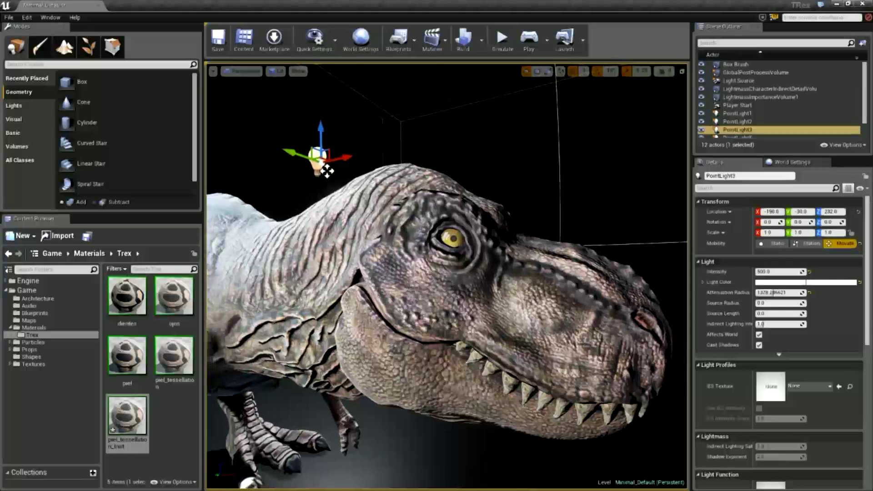
right_drag(542, 366, 240, 480)
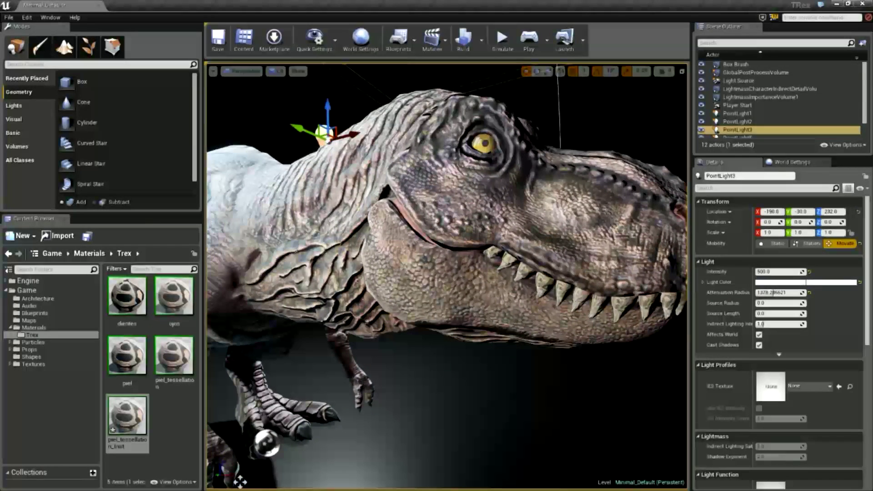
right_drag(240, 481, 554, 355)
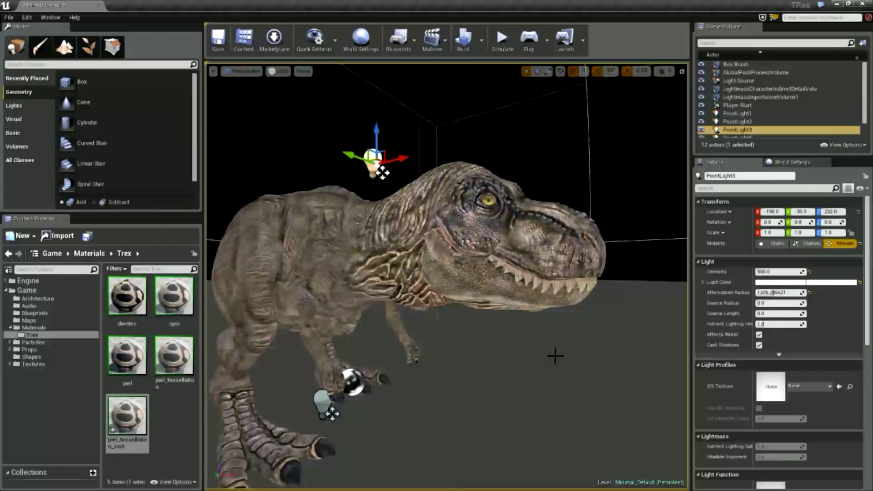
key(alt+2)
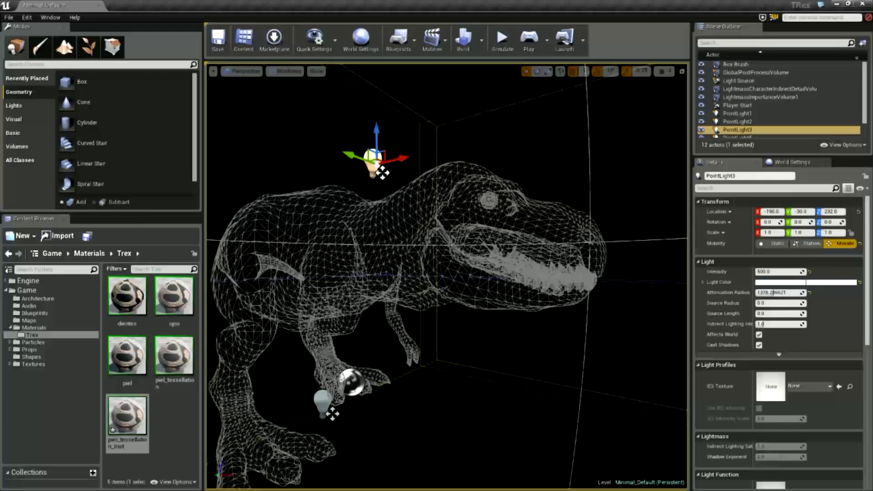
Open the piel_tessellation_Inst material instance, set Teselat ON/OFF to 2.0, and view in Lit mode.
double_click(134, 413)
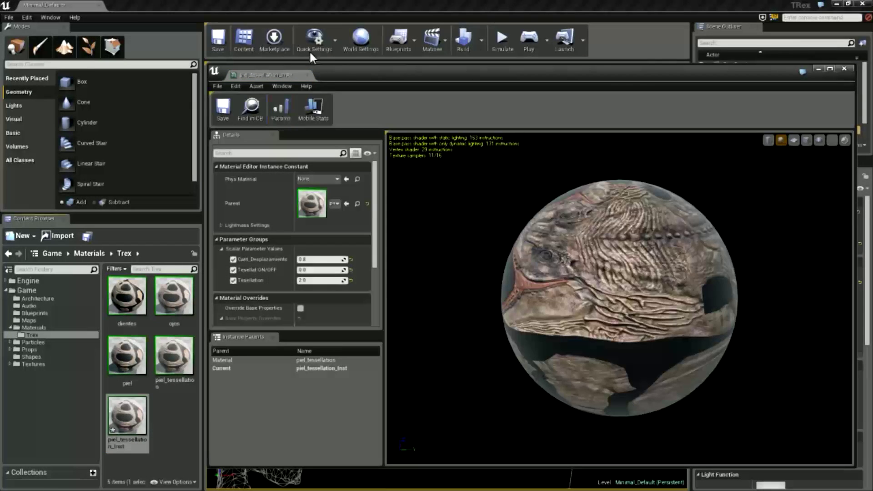
drag(357, 66, 615, 47)
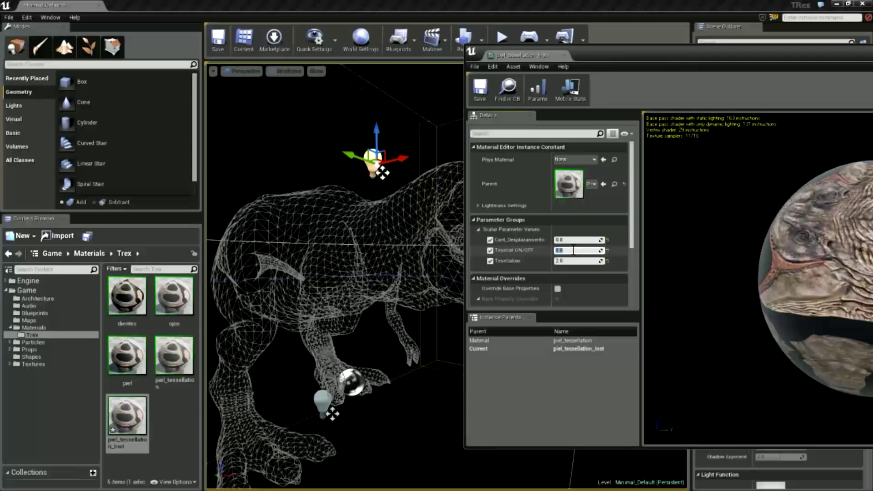
text(2)
key(Return)
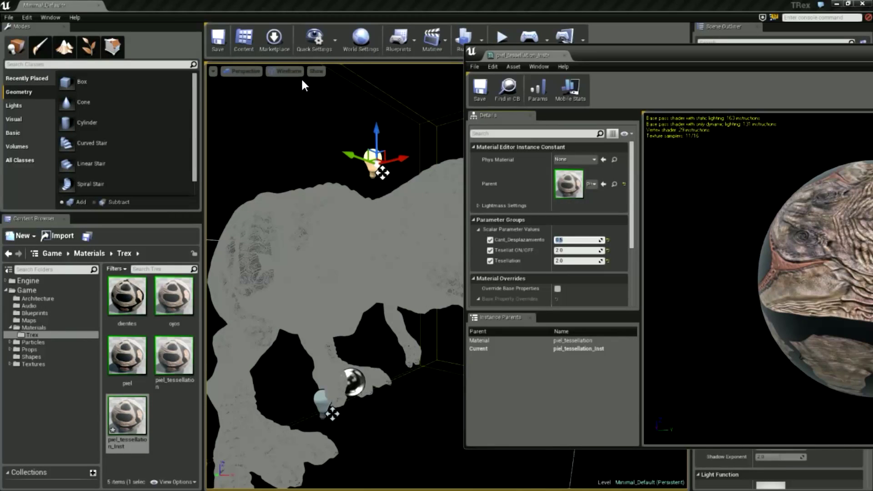
click(380, 8)
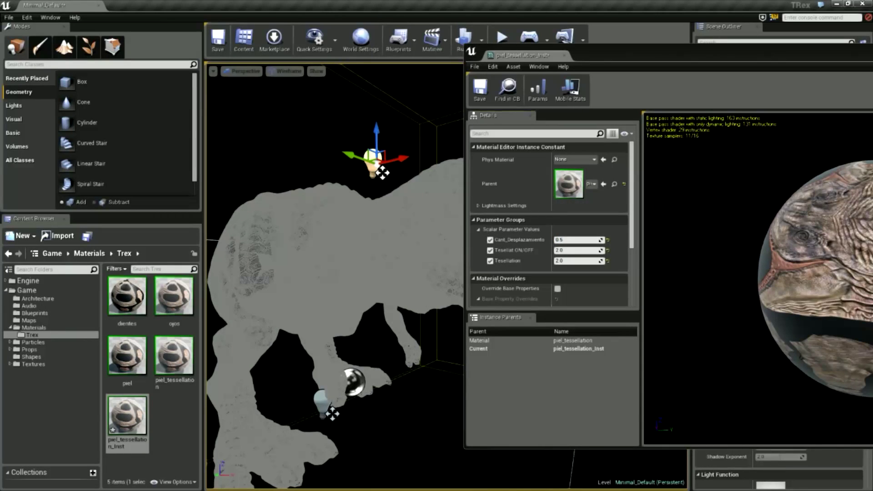
key(alt+3)
key(alt+4)
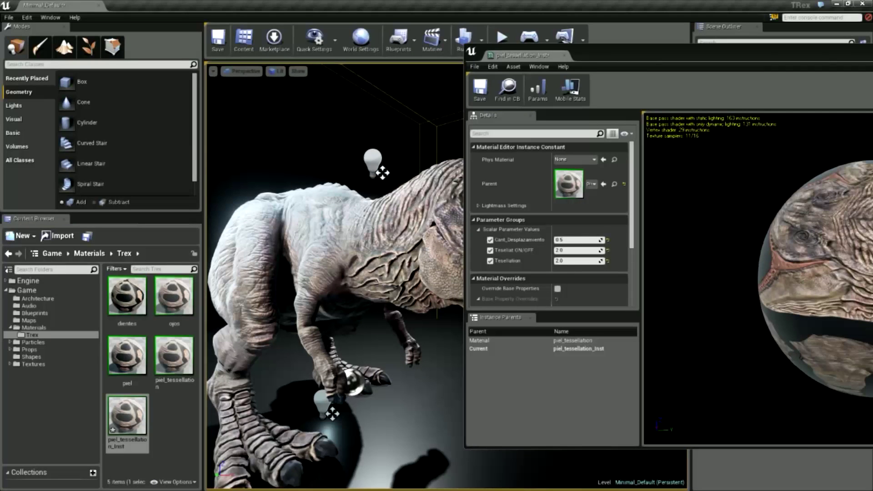
drag(321, 122, 355, 123)
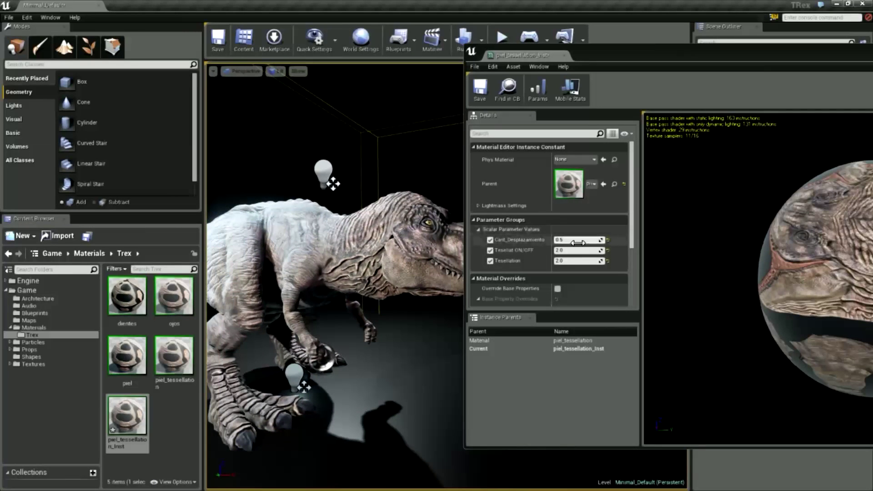
Set Teselat ON/OFF to 1.0 and Cant_Desplazamiento to 0.75.
click(577, 241)
text(1)
key(Return)
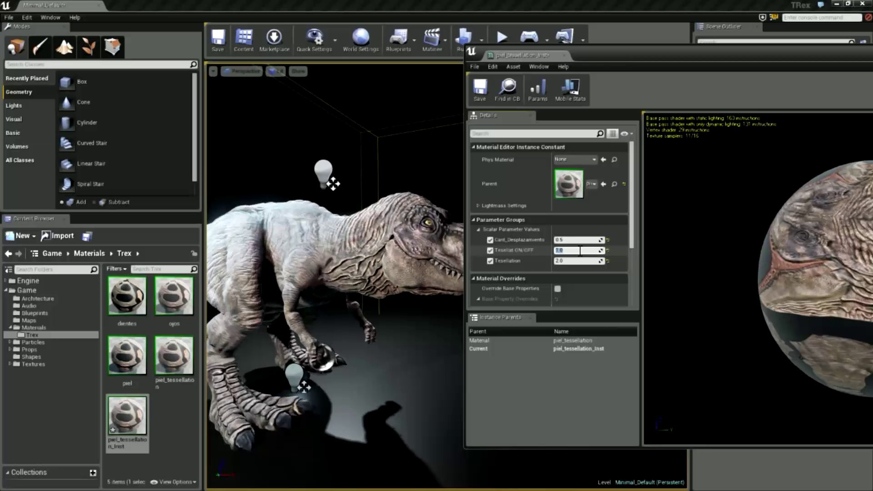
drag(422, 267, 423, 268)
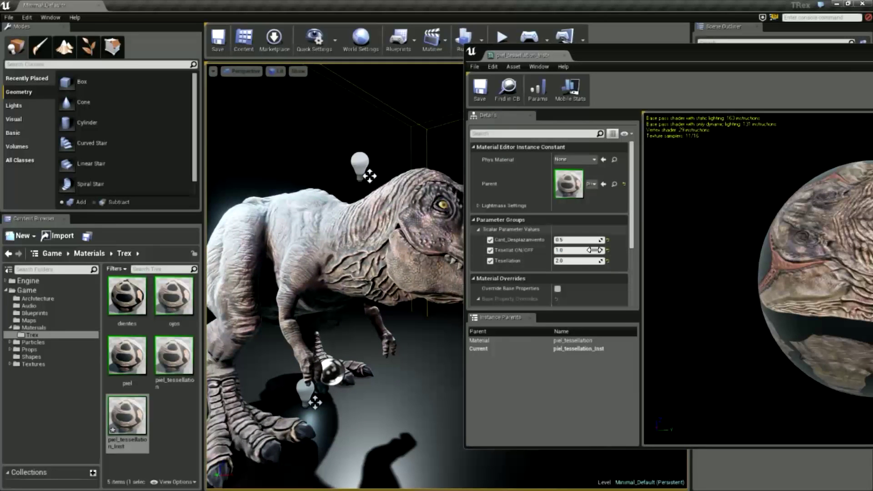
click(589, 241)
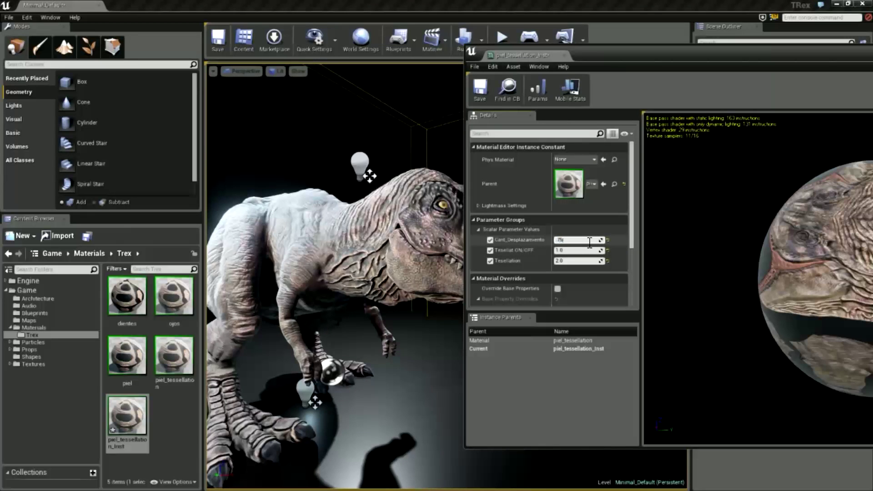
key(Return)
Shift a point light to the right along its Y axis beside the T-Rex.
drag(343, 155, 343, 155)
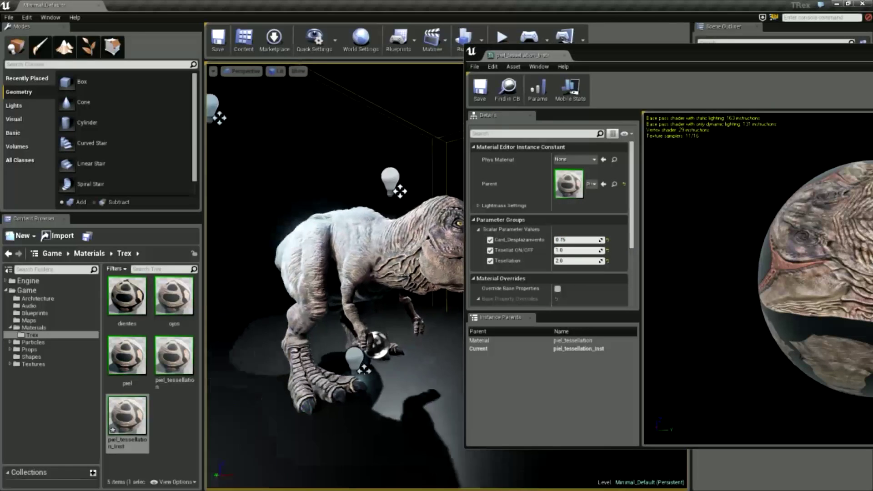
drag(339, 135, 339, 135)
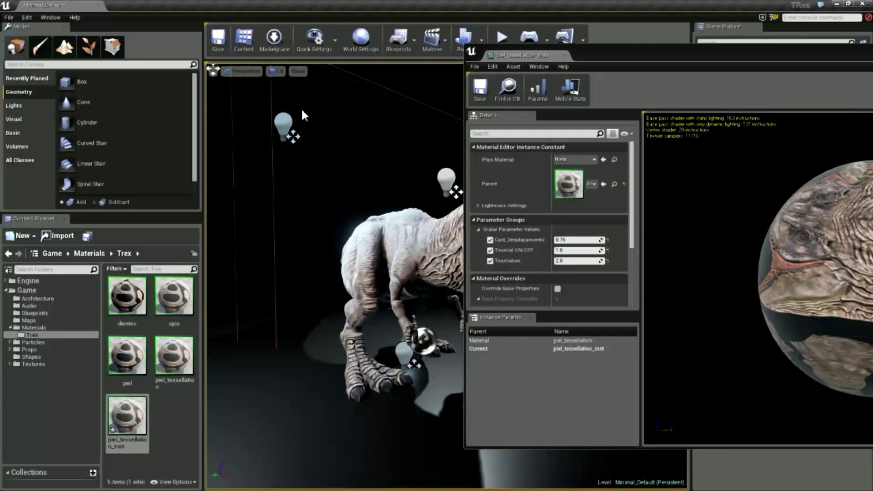
drag(383, 203, 383, 204)
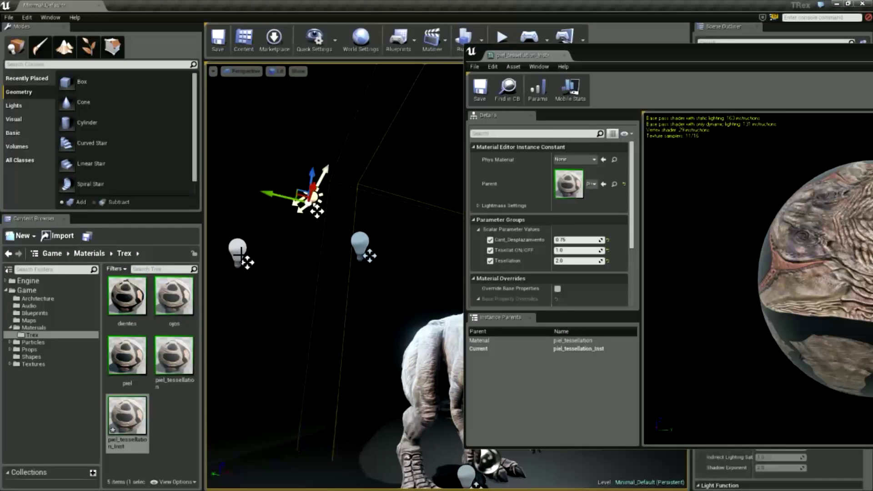
drag(217, 252, 307, 263)
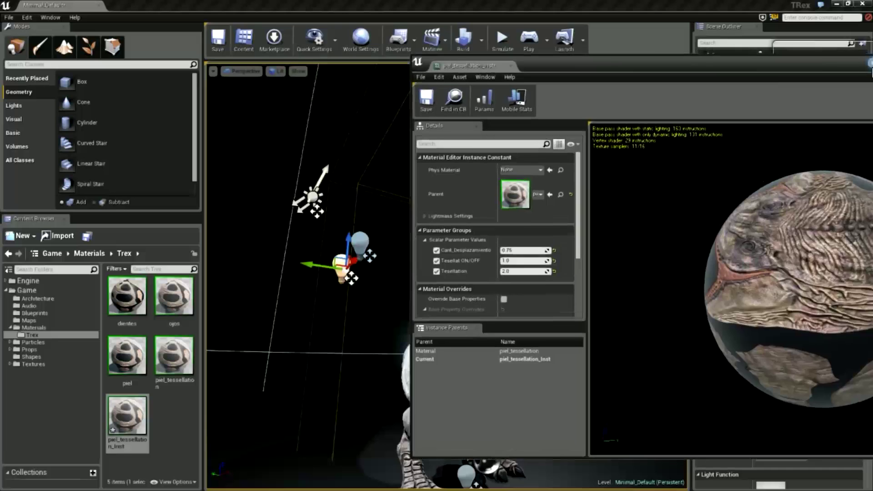
Dock the material editor aside, switch to wireframe, and turn tessellation off with 0.0.
drag(829, 60, 872, 73)
drag(640, 17, 794, 91)
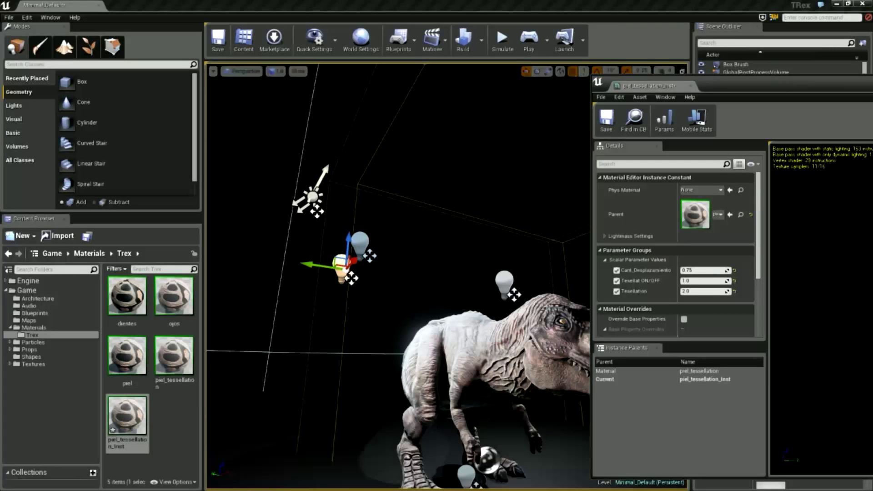
right_drag(460, 160, 460, 160)
key(alt+2)
scroll(532, 239, up, 5)
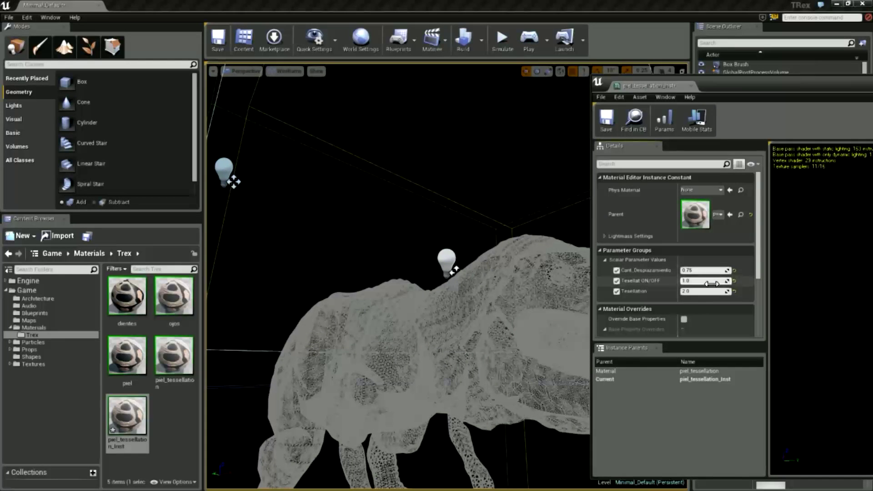
key(Return)
Set Cant_Desplazamiento to 0, then raise it back to 0.75.
mouse_move(534, 181)
mouse_down()
mouse_move(535, 155)
mouse_move(436, 195)
mouse_up()
mouse_move(398, 273)
mouse_down()
mouse_move(397, 236)
mouse_move(398, 291)
mouse_up()
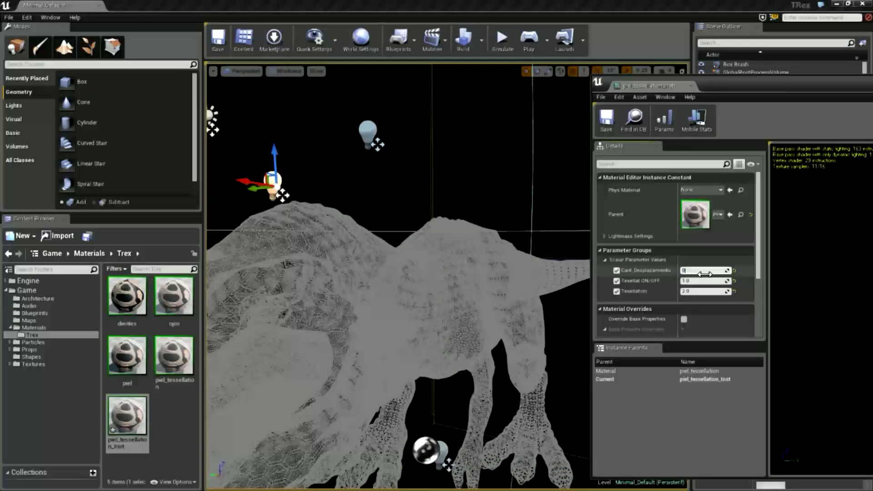
key(Return)
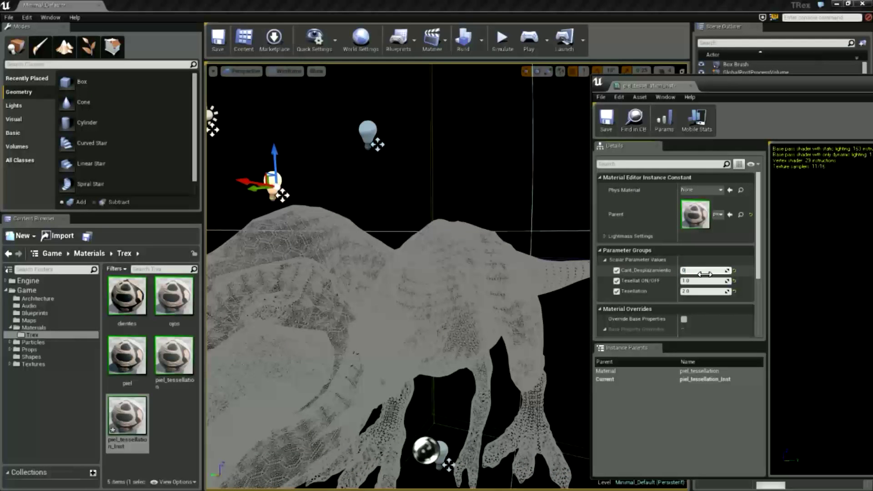
drag(704, 274, 705, 274)
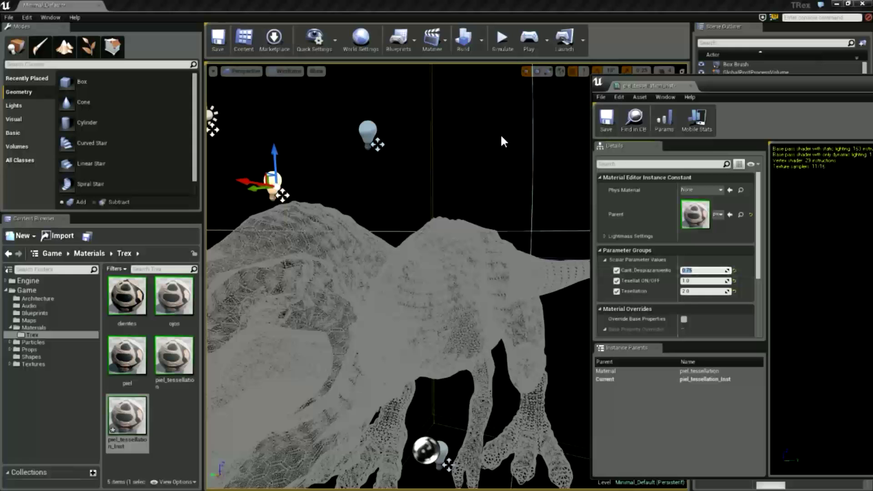
Return to Lit view, orbit to a side view, and widen the material editor's preview sphere.
key(alt+4)
scroll(485, 189, up, 3)
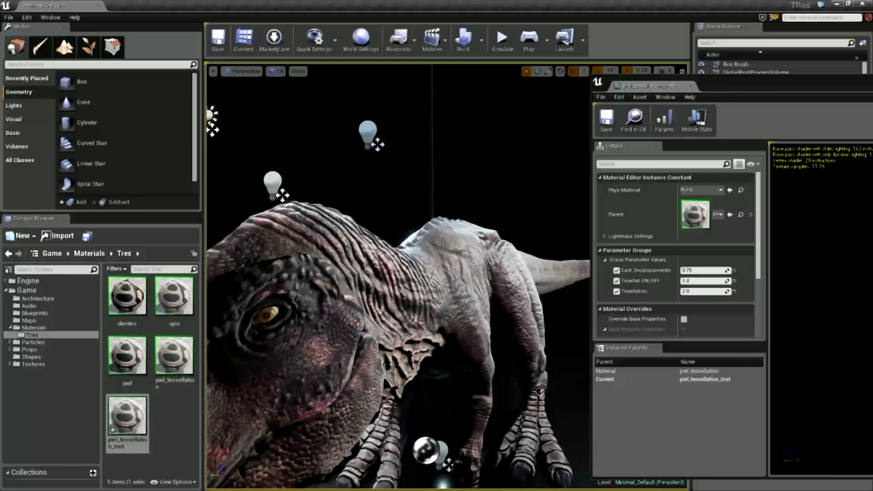
scroll(479, 186, down, 5)
alt+drag(478, 186, 409, 186)
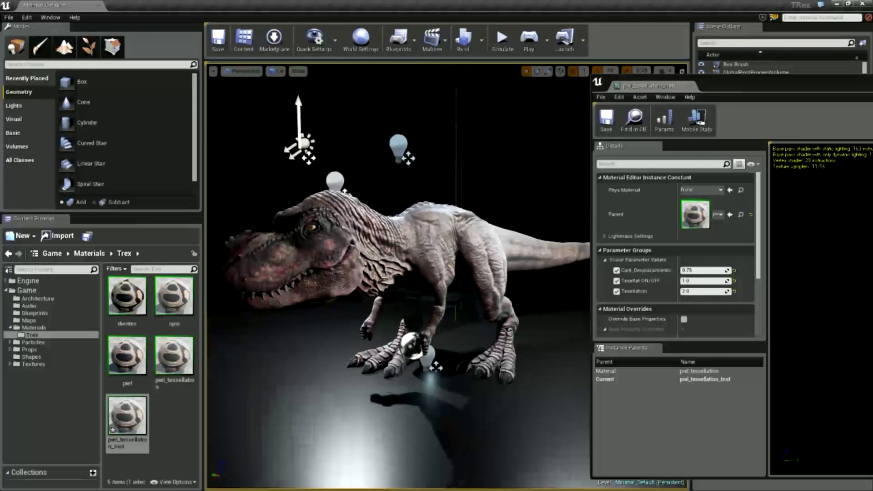
drag(727, 85, 453, 79)
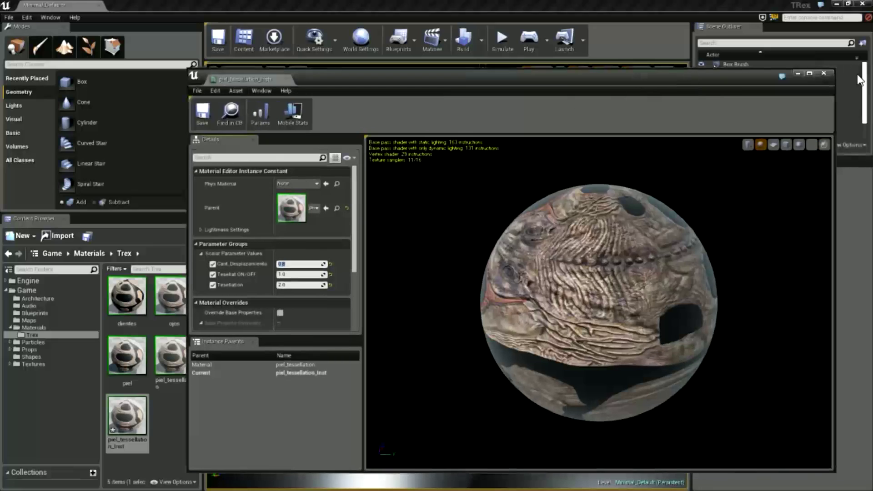
Close the material instance editor and move PointLight3 along X to -234 beside the T-Rex.
click(857, 74)
mouse_move(447, 273)
mouse_down()
mouse_move(437, 204)
mouse_move(436, 273)
mouse_up()
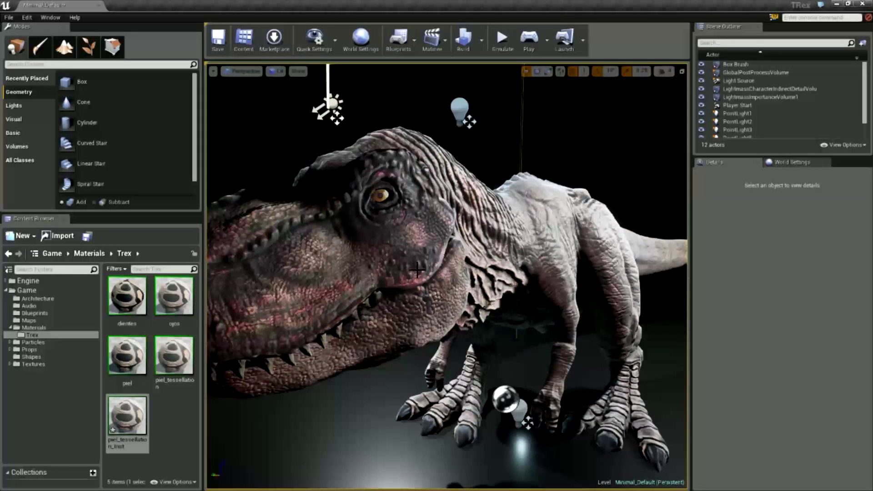
drag(437, 273, 436, 309)
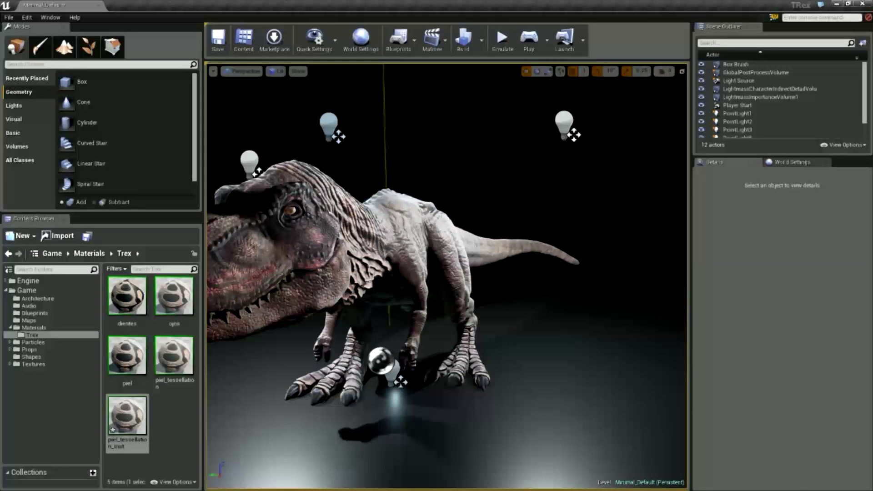
click(565, 125)
drag(576, 119, 591, 68)
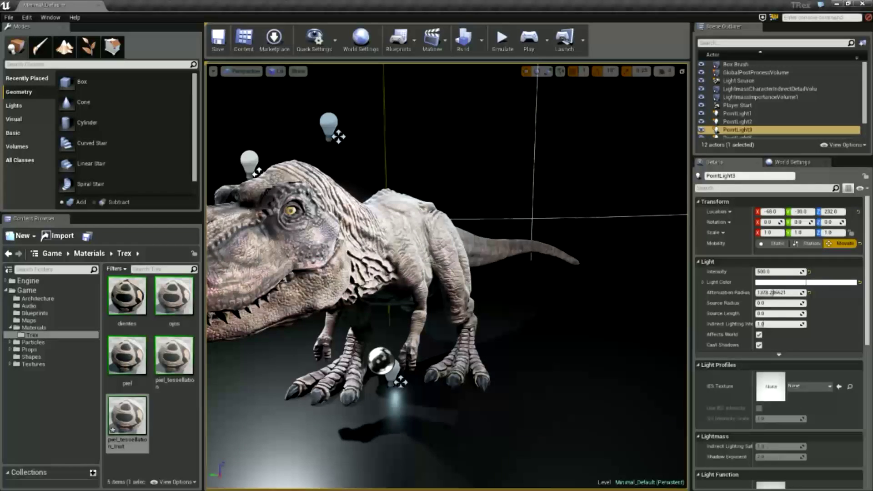
drag(591, 68, 540, 192)
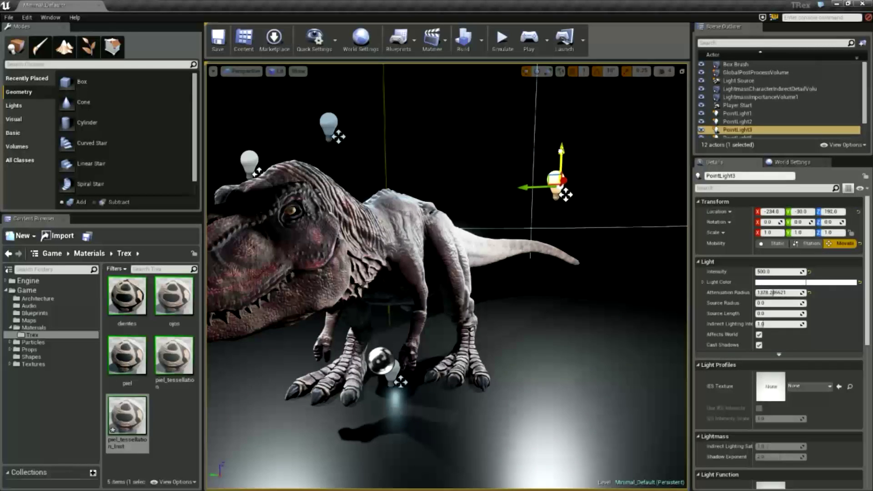
Move PointLight3 toward the T-Rex's back.
mouse_move(528, 204)
mouse_down()
mouse_move(403, 185)
mouse_move(619, 195)
mouse_up()
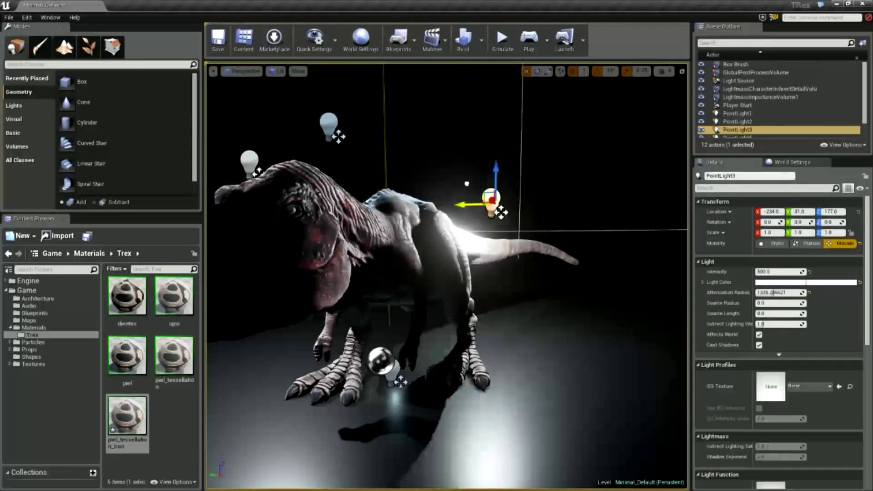
mouse_move(619, 195)
right_down()
mouse_move(500, 227)
mouse_move(475, 278)
right_up()
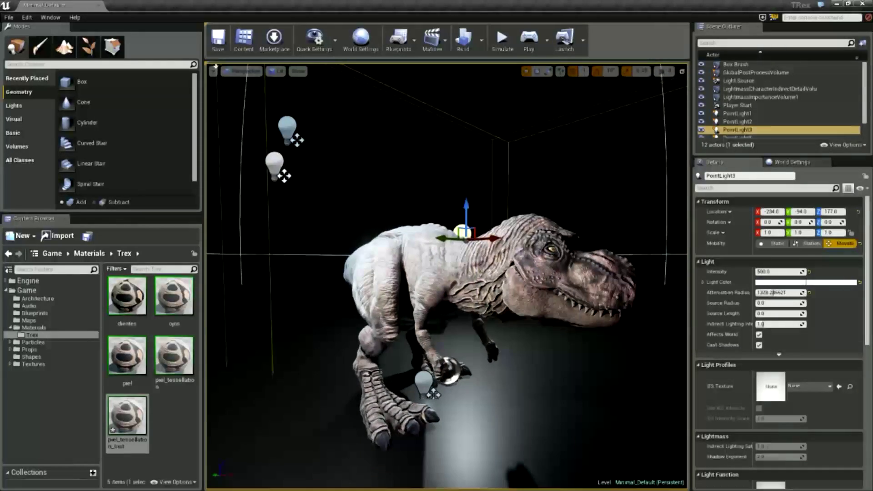
right_drag(475, 278, 242, 235)
Move PointLight5 to X 3 and Y 152, and set its intensity to 1000.
click(338, 324)
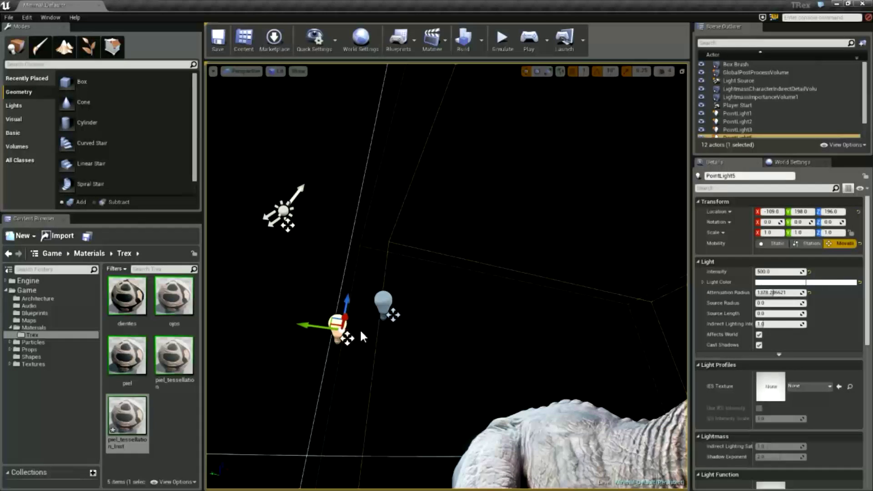
right_drag(292, 330, 293, 331)
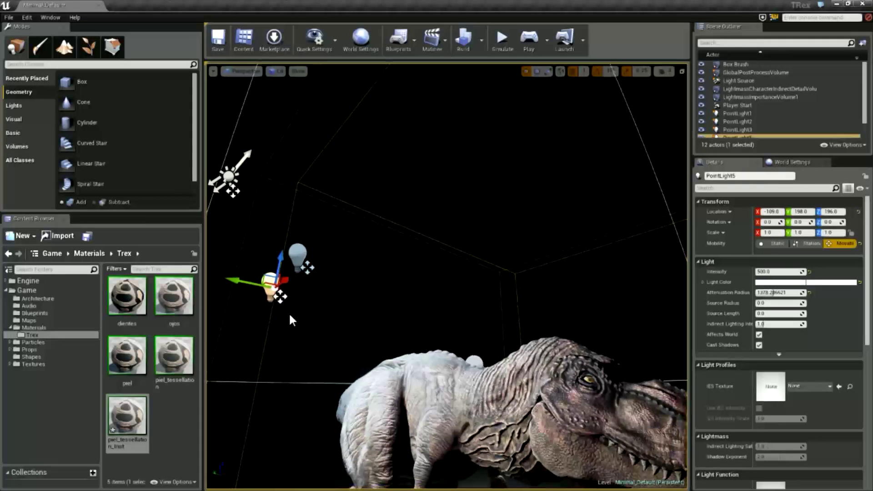
shift+drag(284, 280, 318, 72)
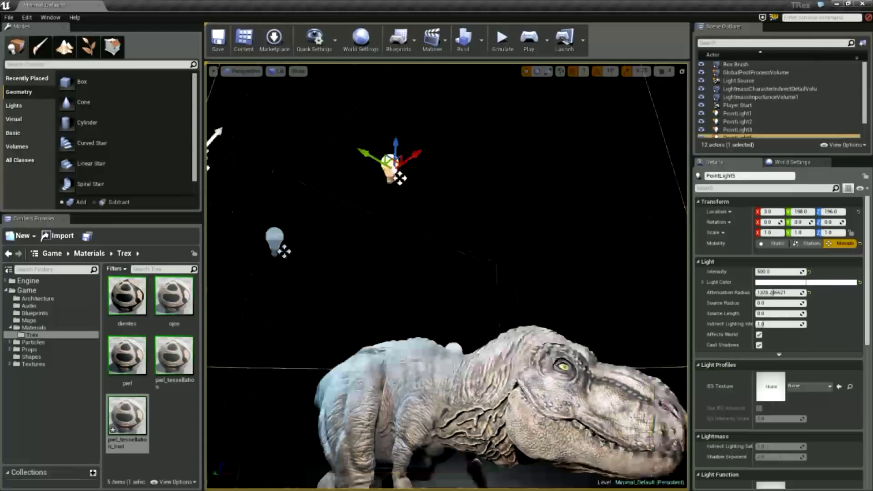
key(f)
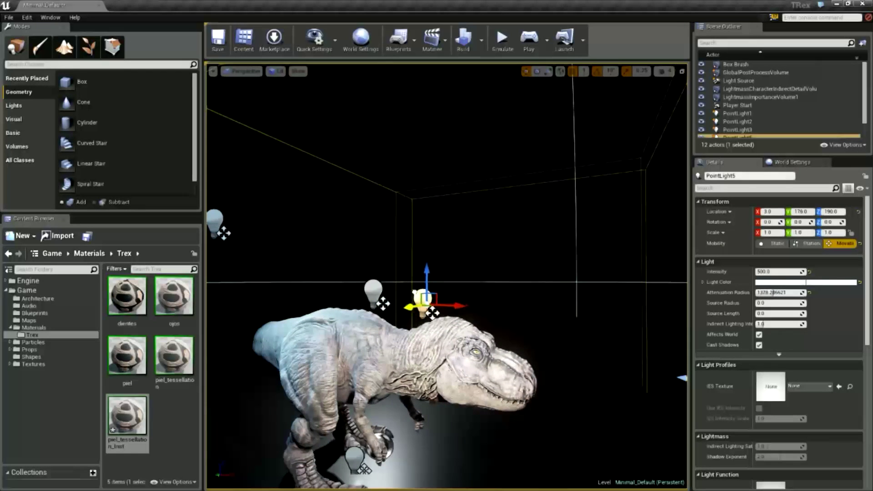
shift+drag(409, 308, 445, 308)
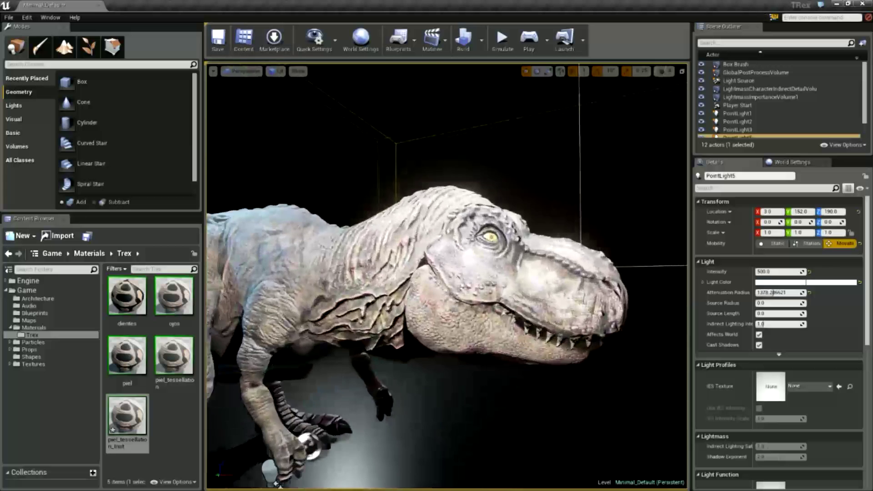
scroll(502, 353, down, 5)
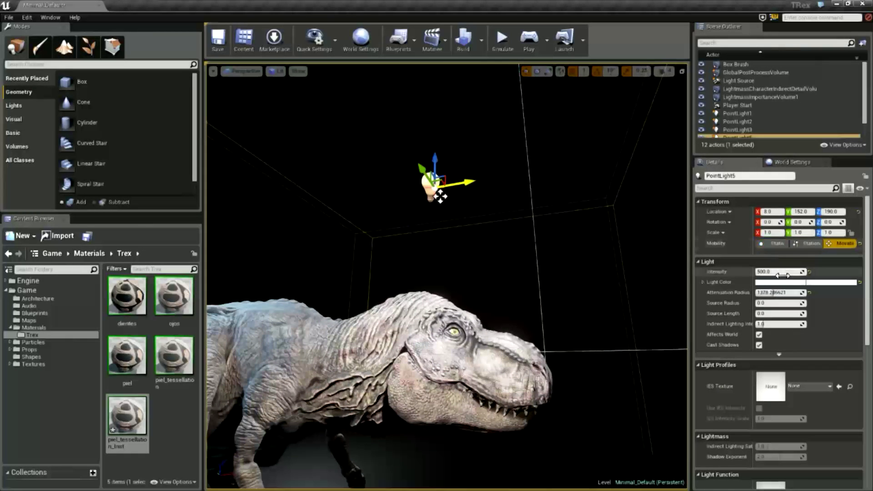
text(1000)
key(Return)
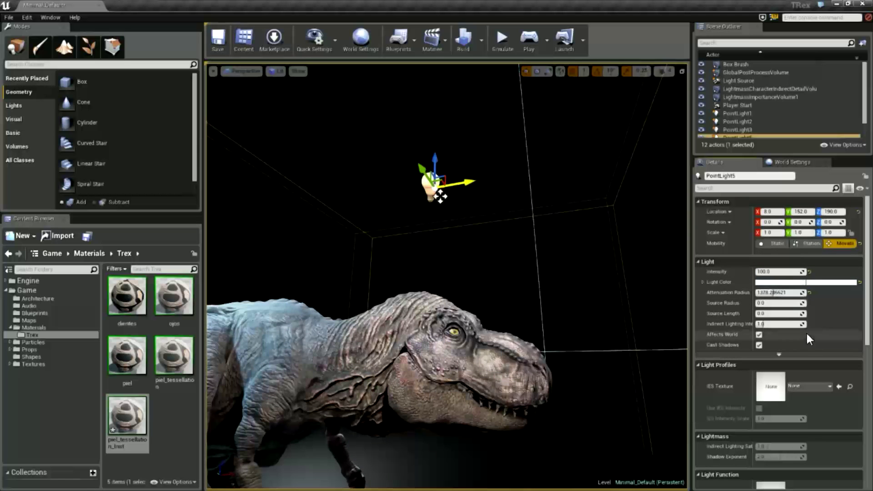
right_drag(504, 245, 504, 246)
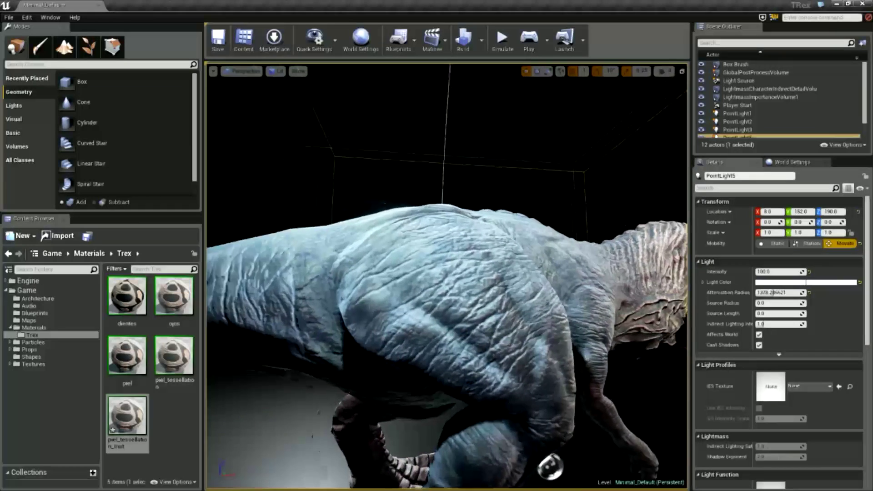
Adjust PointLight5 to about X 23, Y 135 near the T-Rex's head.
right_drag(576, 119, 576, 119)
drag(575, 119, 488, 127)
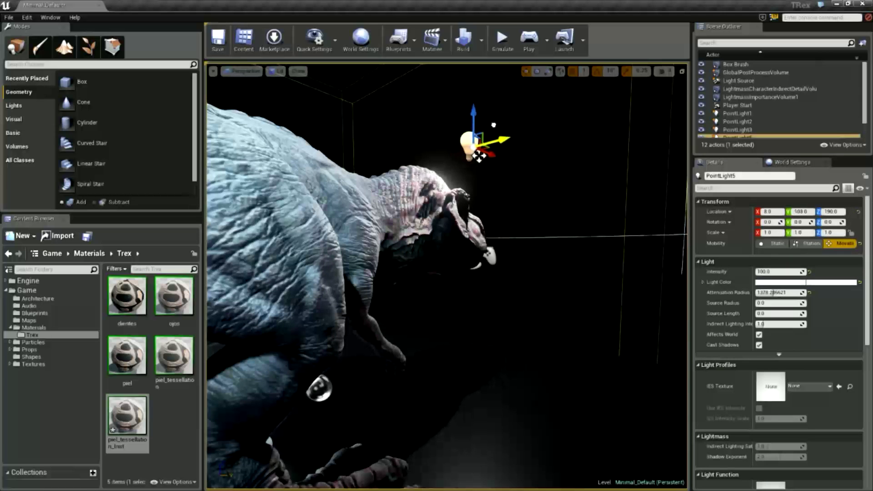
right_drag(488, 127, 488, 127)
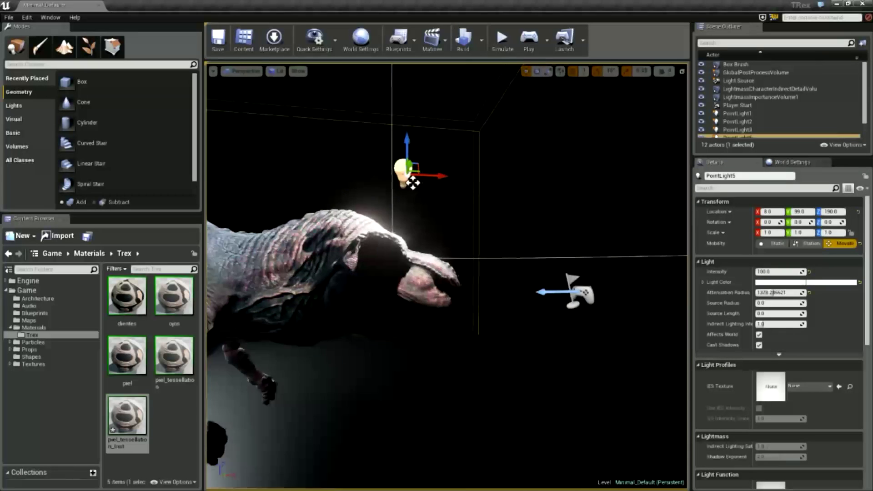
right_drag(393, 140, 392, 140)
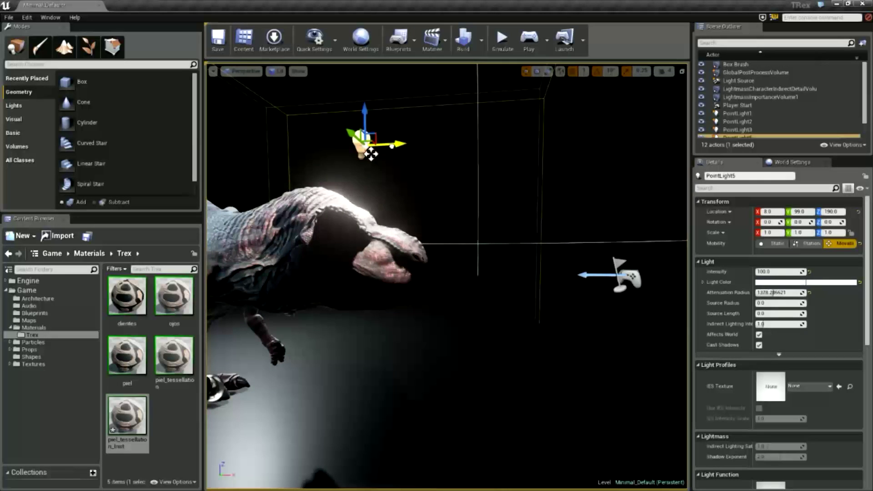
drag(371, 155, 396, 154)
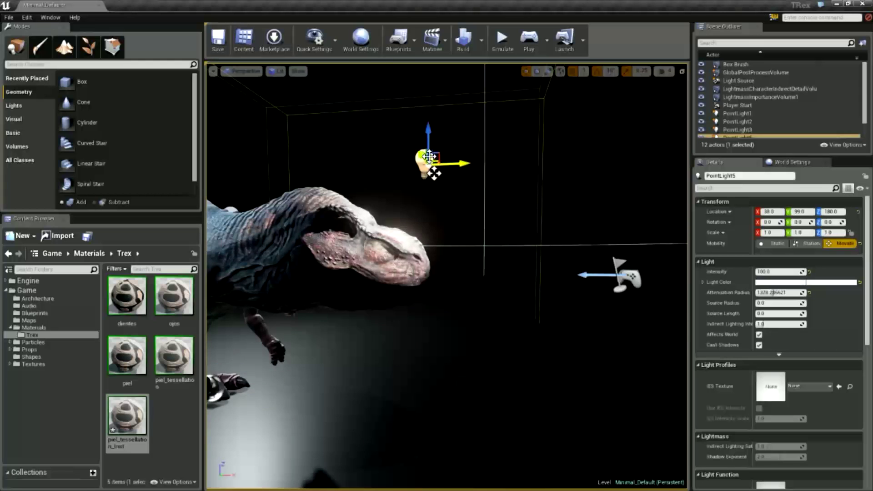
drag(434, 173, 393, 113)
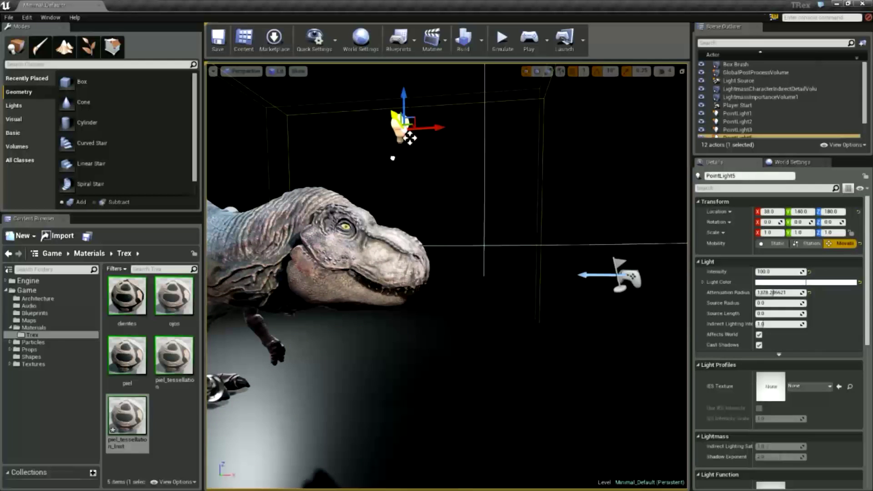
mouse_move(413, 142)
mouse_down()
mouse_move(369, 144)
mouse_move(453, 152)
mouse_up()
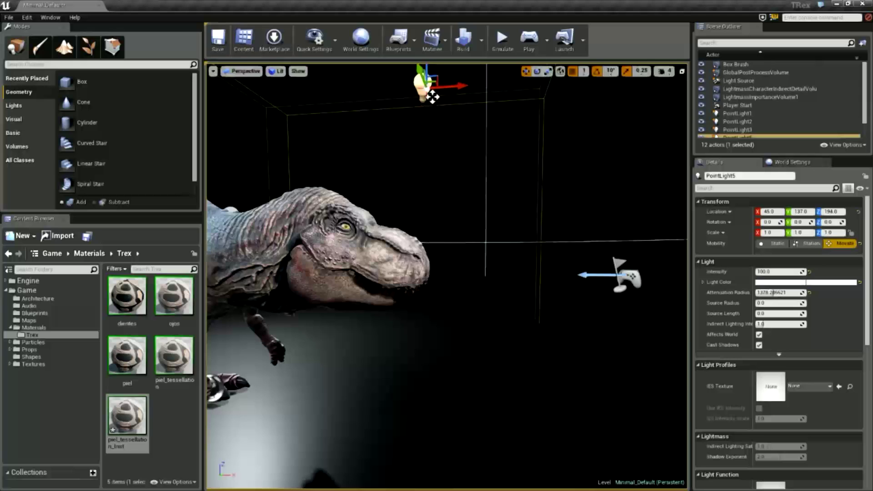
Push PointLight5 further along Y to about 197 and inspect the darker head.
right_drag(496, 145, 496, 145)
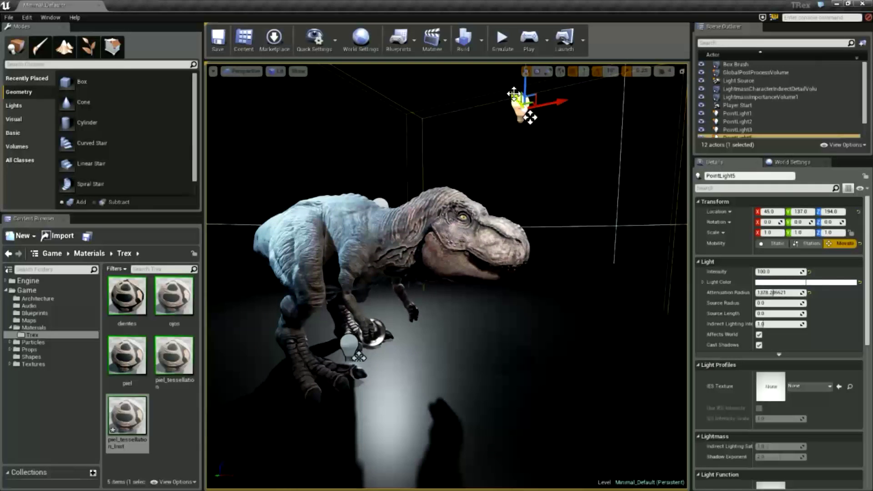
drag(513, 93, 432, 89)
right_drag(503, 182, 503, 182)
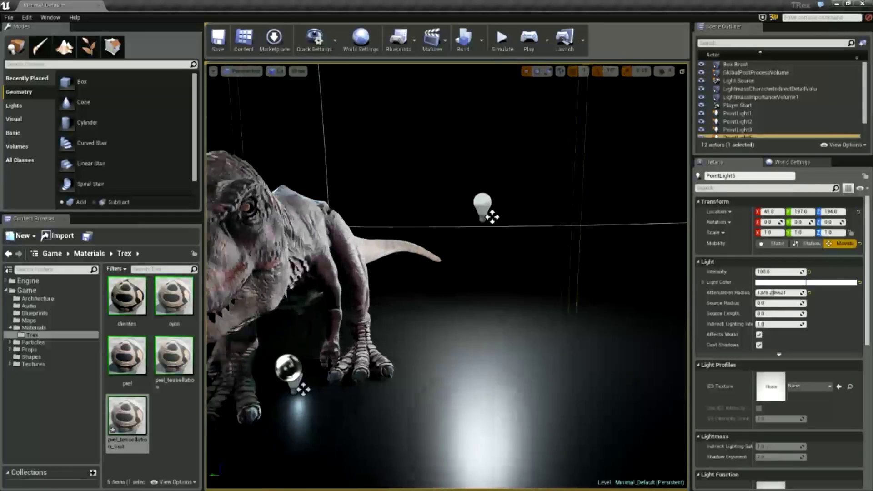
right_drag(552, 205, 551, 205)
right_drag(559, 267, 559, 270)
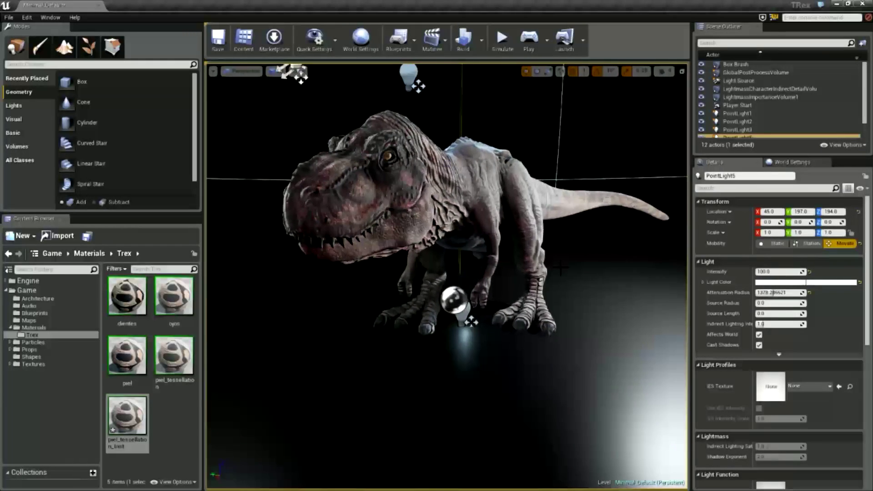
Dim PointLight3 to intensity 100 and set PointLight5 to 200.
click(737, 130)
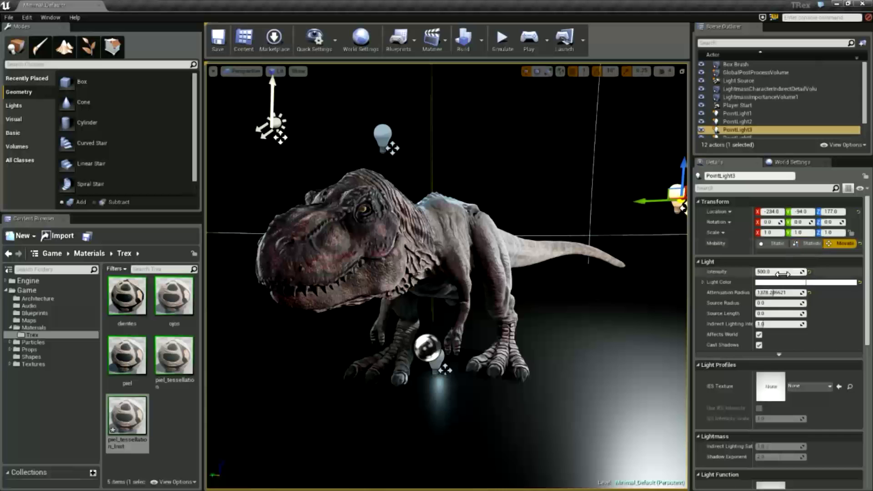
text(100)
key(Return)
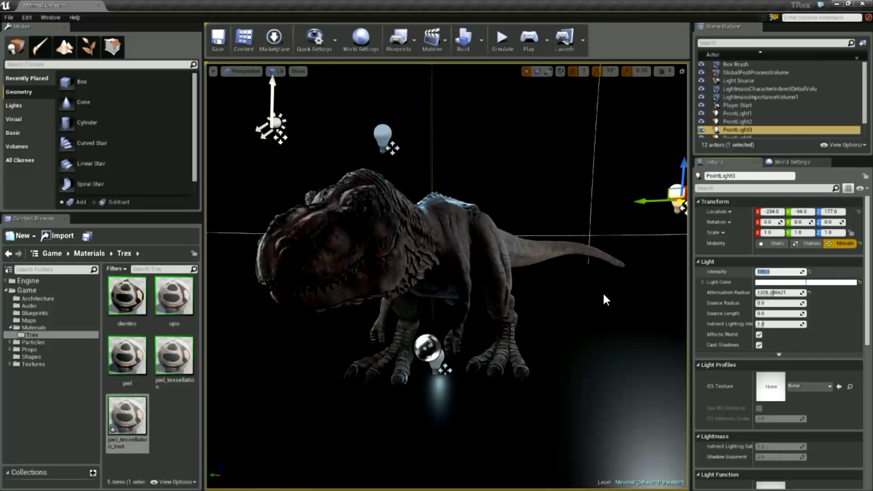
right_drag(447, 275, 446, 275)
click(419, 203)
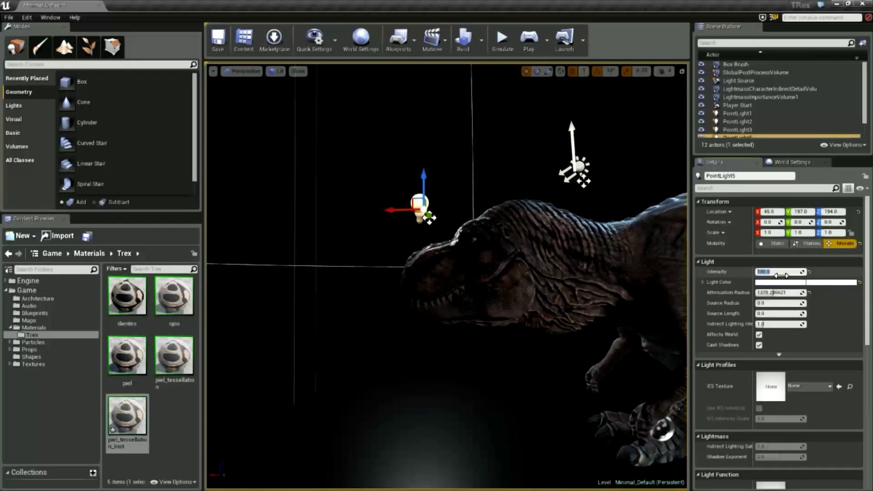
text(200)
key(Return)
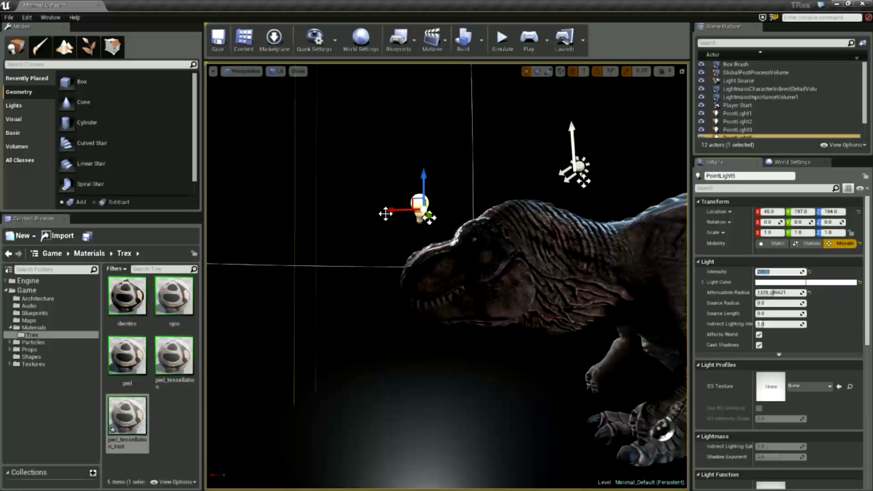
Slide PointLight5 along X toward -47 and lower it toward the T-Rex's head.
drag(395, 210, 503, 210)
right_drag(503, 210, 502, 210)
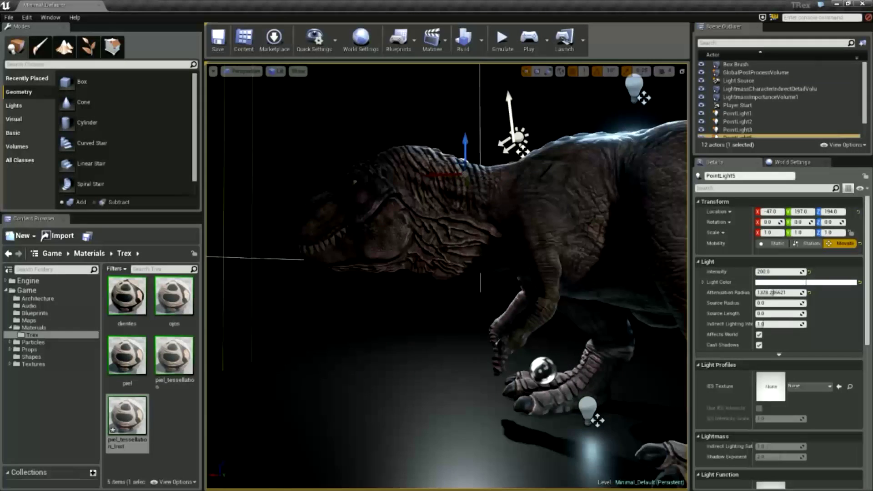
right_drag(479, 126, 479, 126)
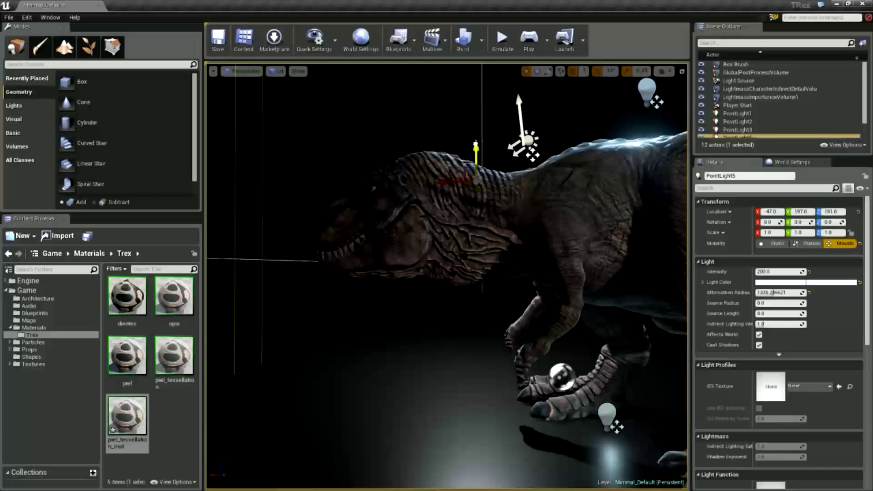
drag(475, 140, 466, 222)
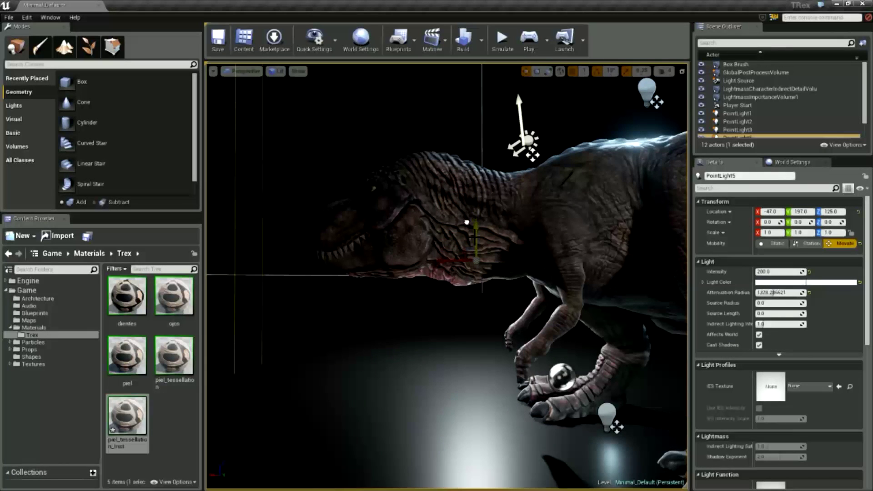
right_drag(467, 222, 467, 222)
right_drag(455, 273, 455, 273)
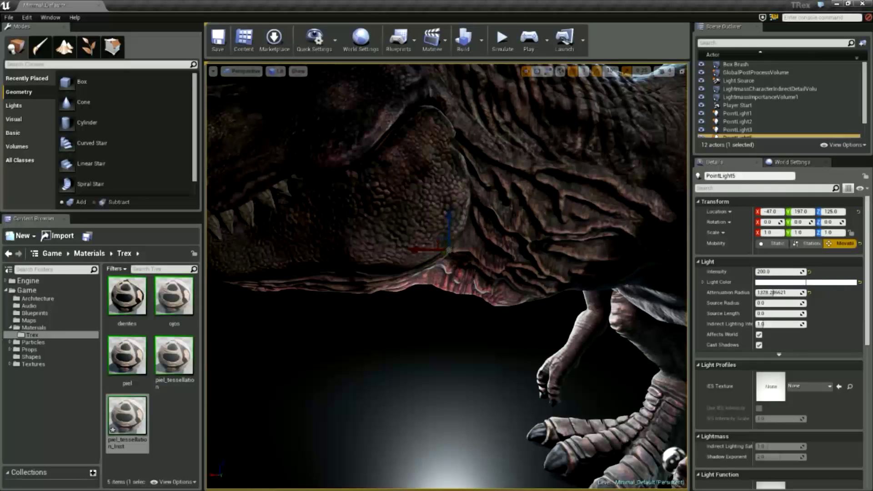
Place PointLight5 under the jaw at -47, 130, 110 with intensity 500.
drag(444, 255, 468, 251)
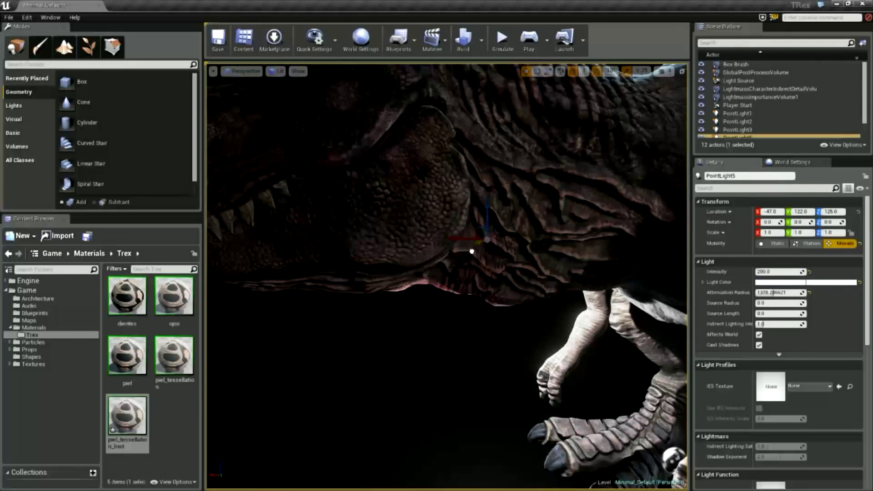
drag(481, 215, 481, 234)
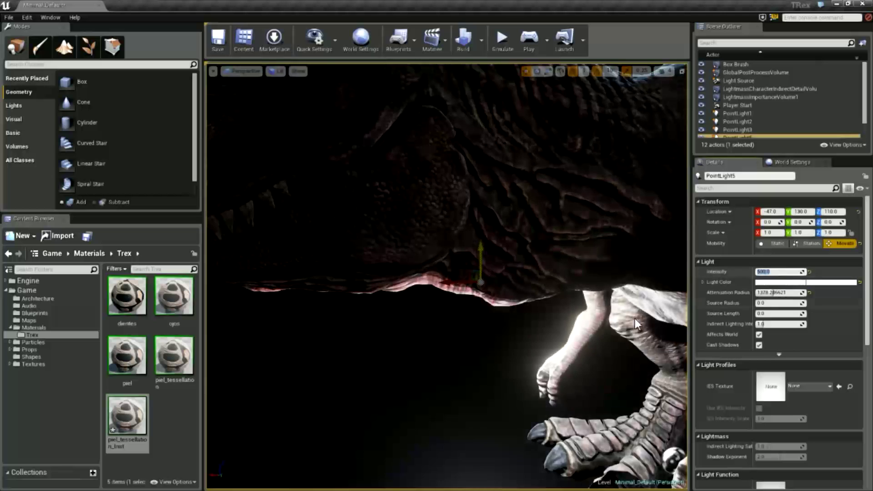
right_drag(500, 363, 409, 359)
right_drag(445, 273, 500, 254)
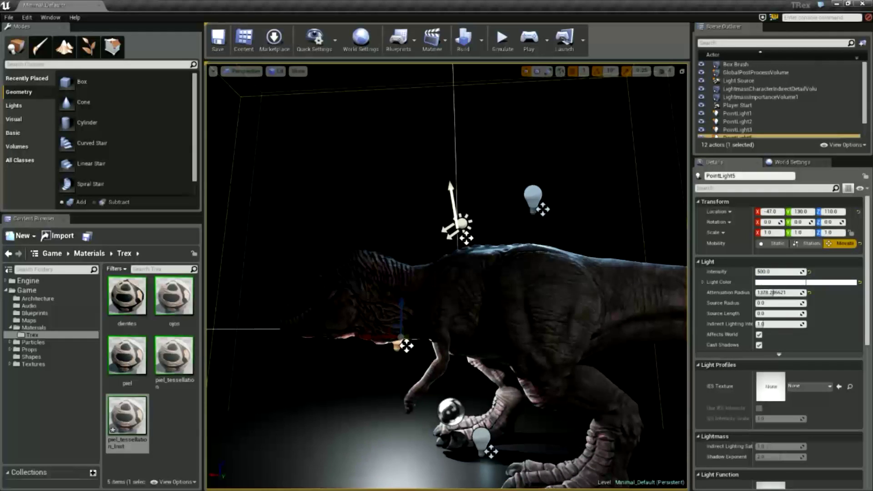
Move PointLight5 along X and Y to sit low in front of the T-rex's feet at (24, 27, 99).
drag(372, 339, 219, 348)
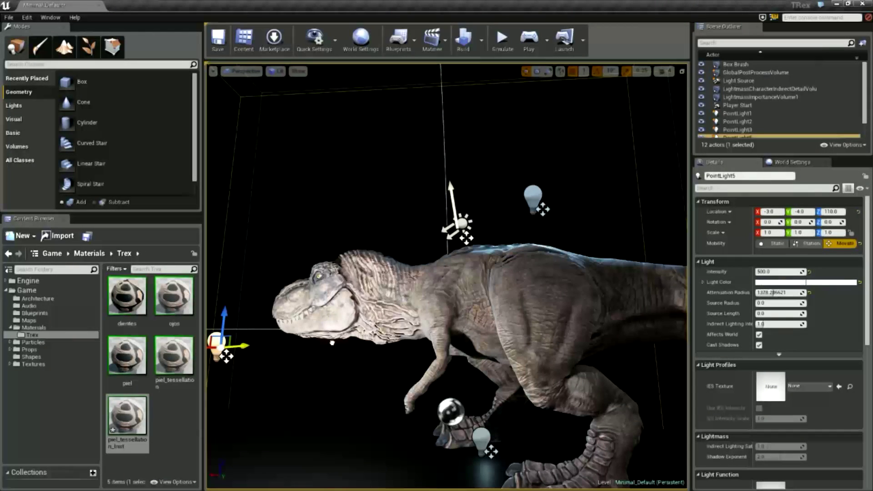
mouse_move(340, 343)
right_down()
mouse_move(462, 298)
mouse_move(537, 337)
right_up()
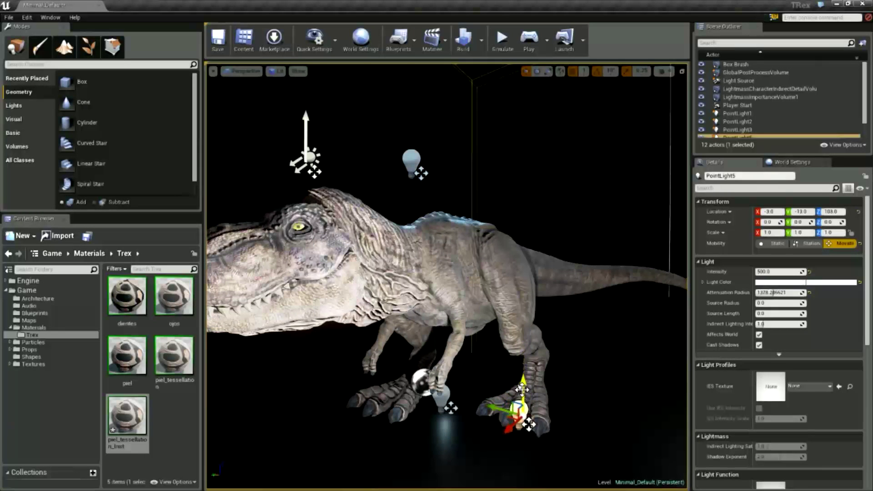
mouse_move(500, 414)
mouse_down()
mouse_move(464, 403)
mouse_move(402, 475)
mouse_up()
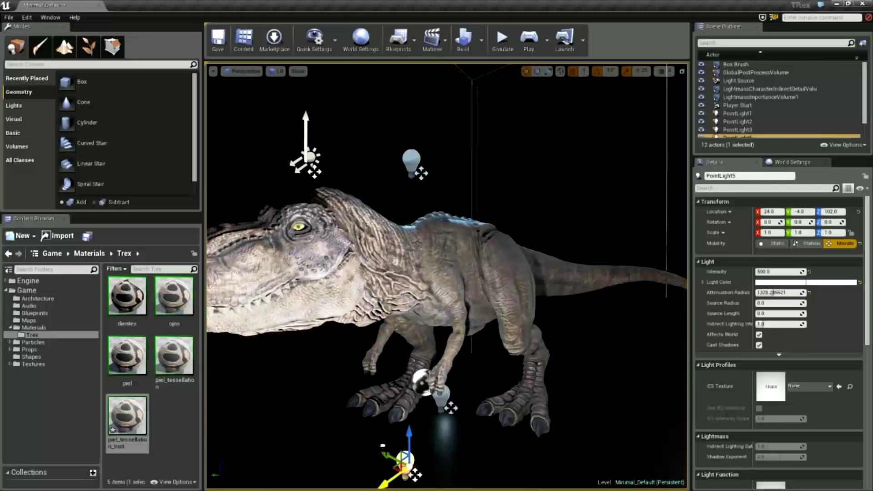
right_drag(493, 338, 447, 338)
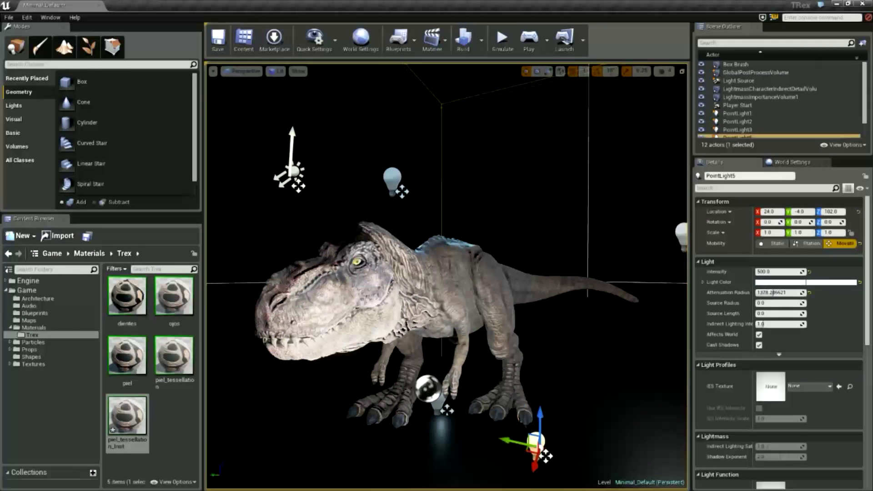
scroll(447, 276, up, 2)
scroll(447, 276, up, 2)
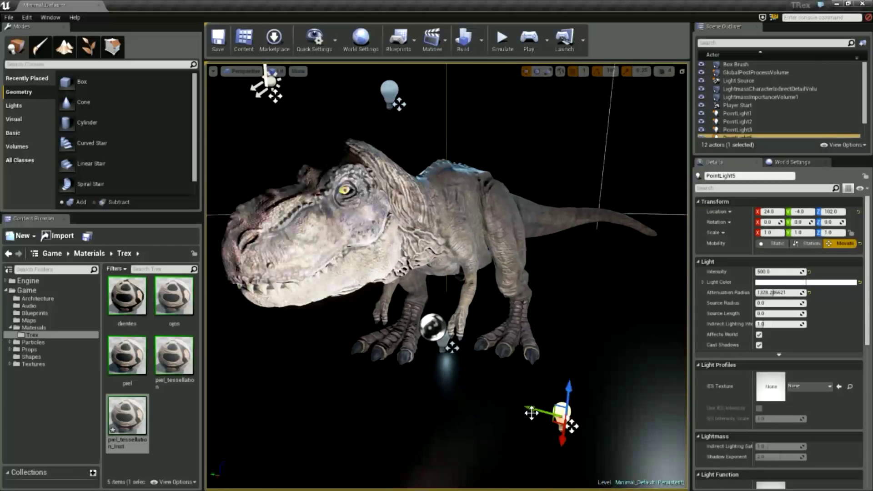
mouse_move(512, 404)
mouse_down()
mouse_move(416, 380)
mouse_move(520, 339)
mouse_up()
Dim PointLight5's intensity to 25, then select the T-rex model.
click(785, 271)
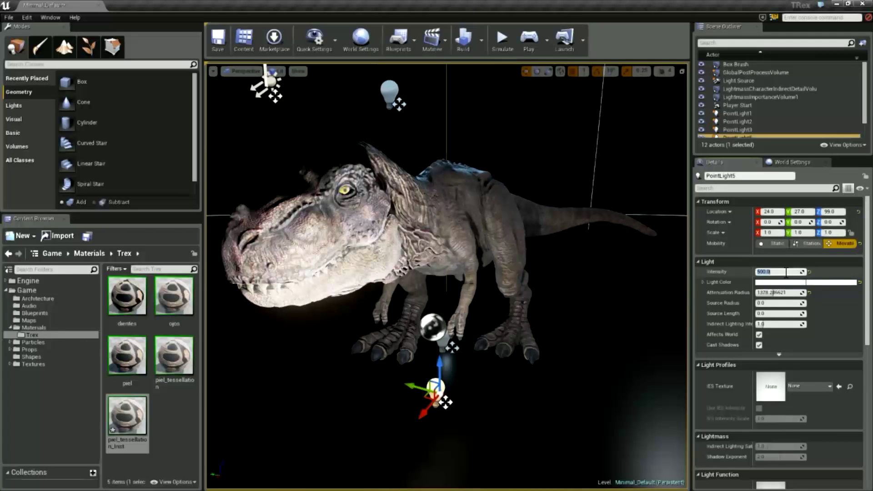
text(25)
key(Return)
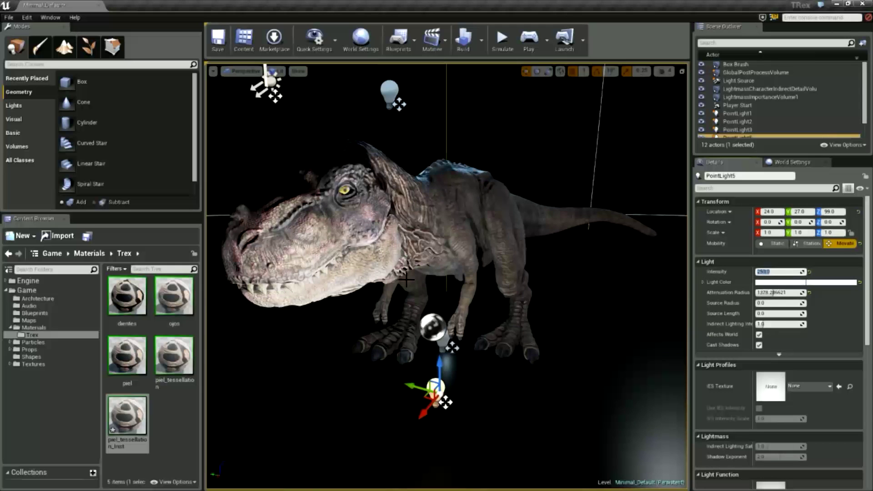
click(452, 233)
Try turning the T-rex to 180 degrees, then undo to keep its original heading.
mouse_move(492, 380)
mouse_down()
mouse_move(518, 363)
mouse_move(487, 387)
mouse_up()
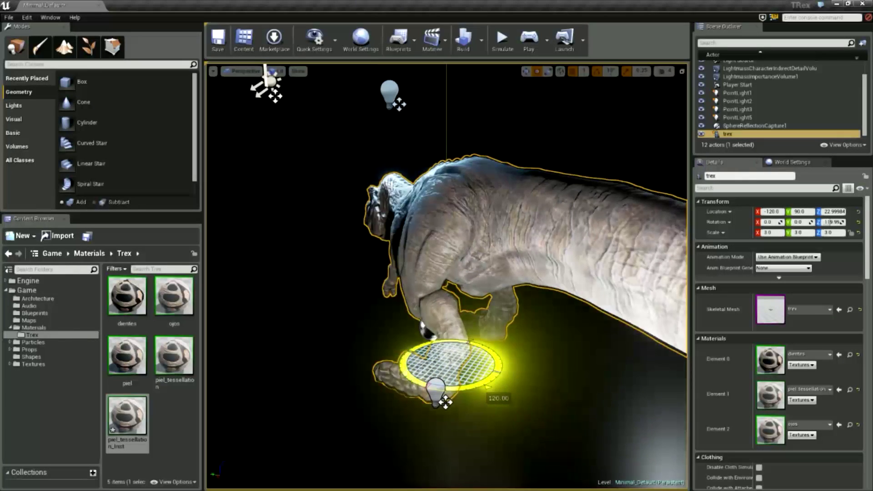
mouse_move(487, 388)
mouse_down()
mouse_move(396, 391)
mouse_move(390, 341)
mouse_move(459, 337)
mouse_up()
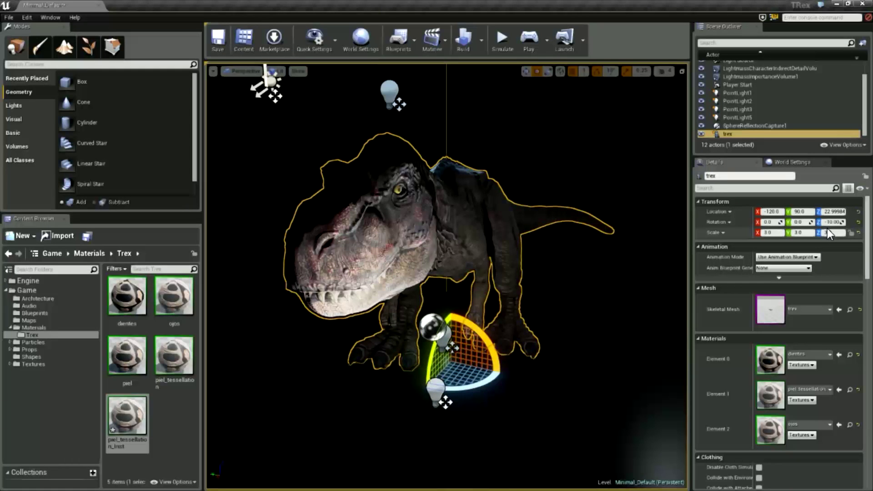
key(ctrl+z)
click(591, 409)
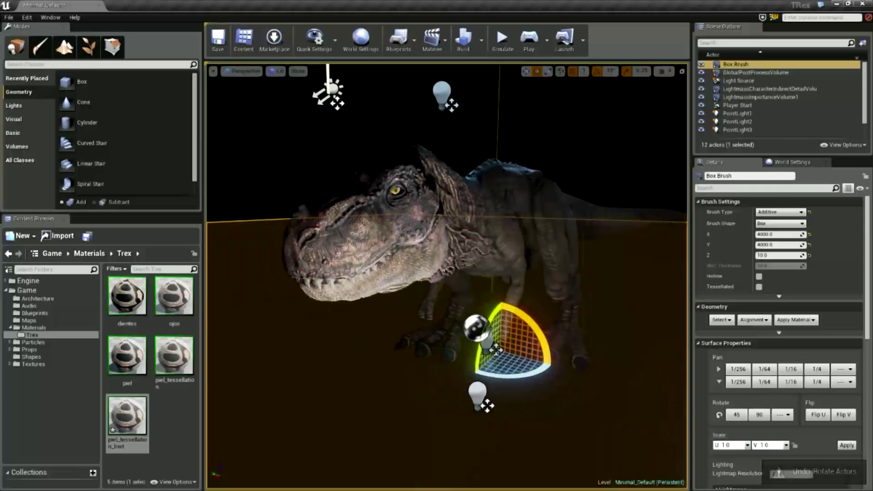
right_drag(591, 409, 628, 154)
click(631, 159)
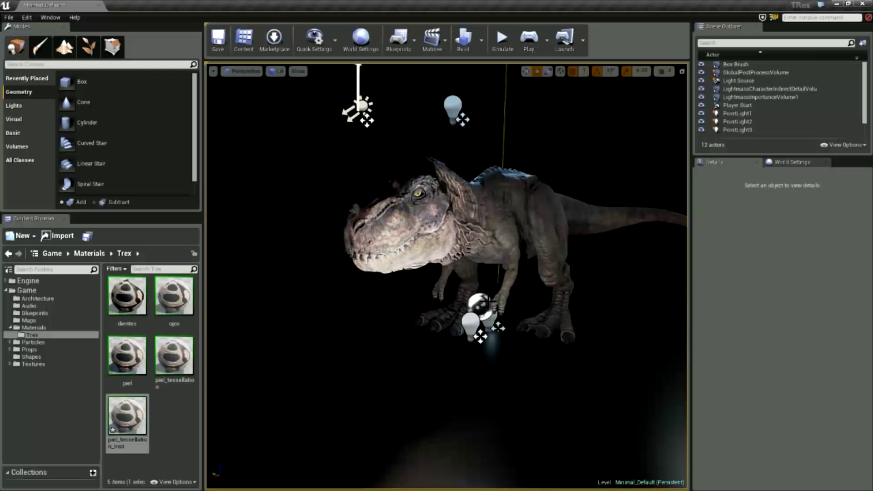
scroll(504, 276, up, 2)
scroll(504, 277, up, 2)
scroll(502, 280, up, 4)
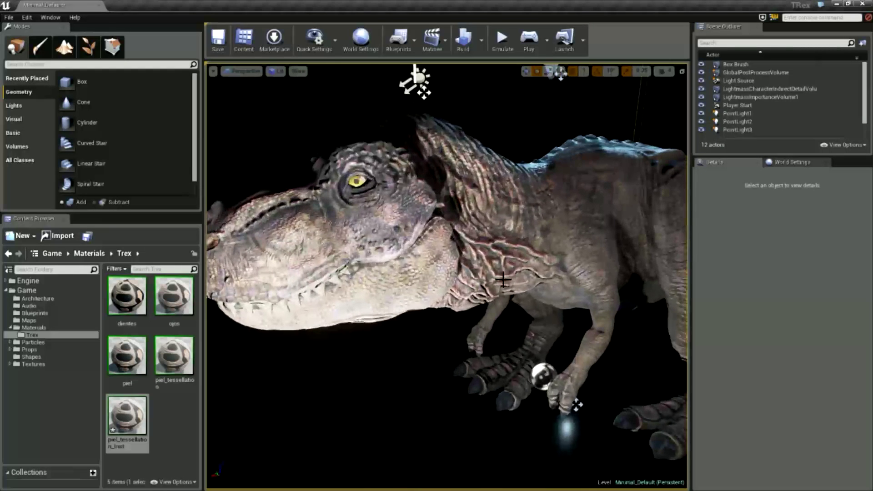
scroll(476, 341, down, 5)
Set PointLight5's intensity to 100 and raise it above the T-rex's head to (24, 27, 169).
click(389, 353)
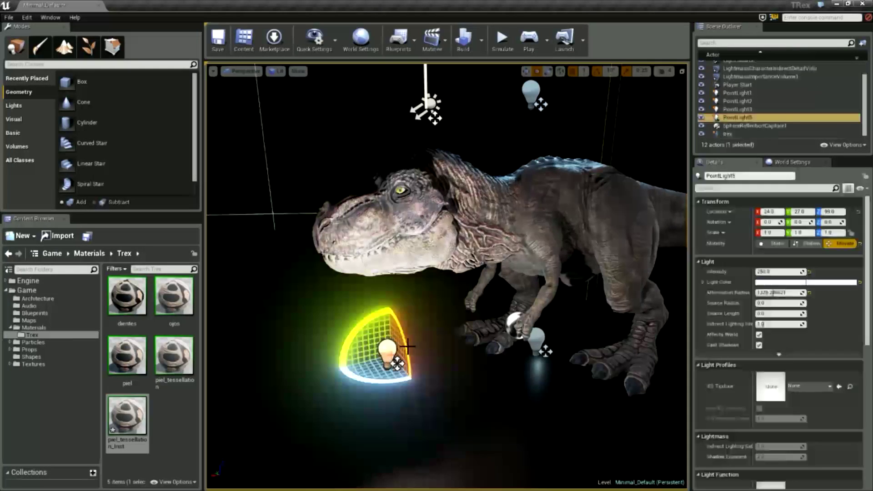
click(767, 273)
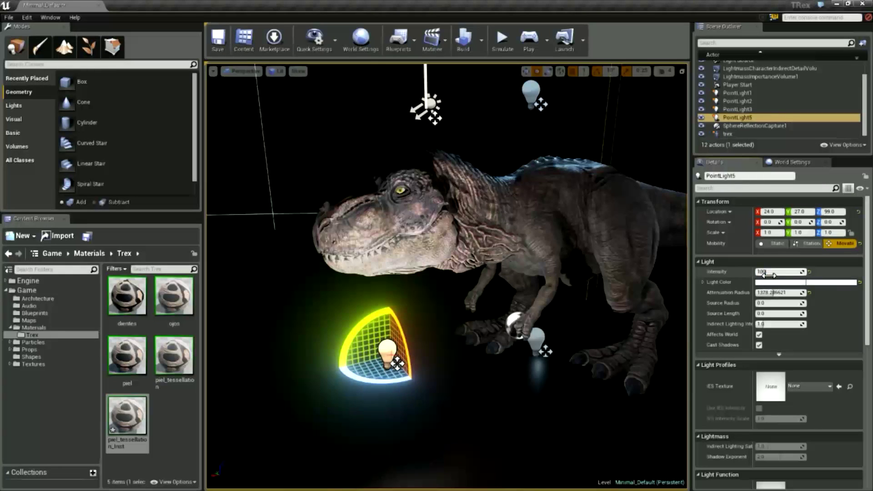
text(00)
key(Return)
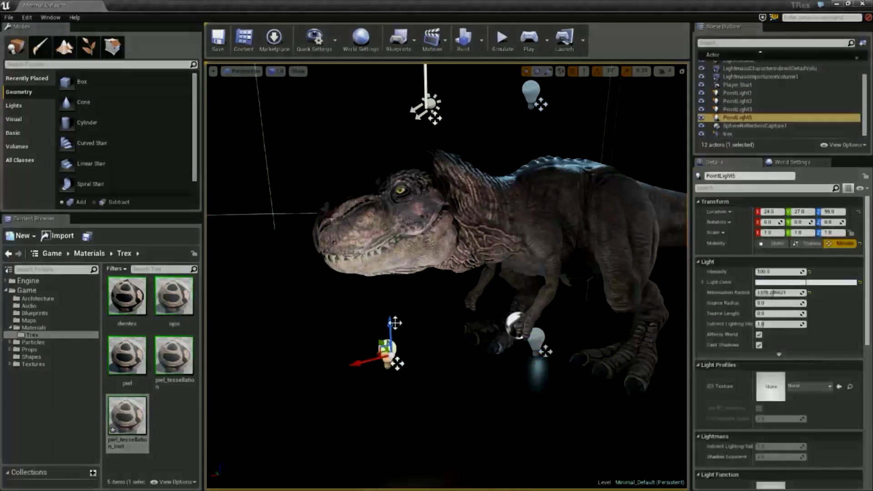
drag(395, 322, 401, 68)
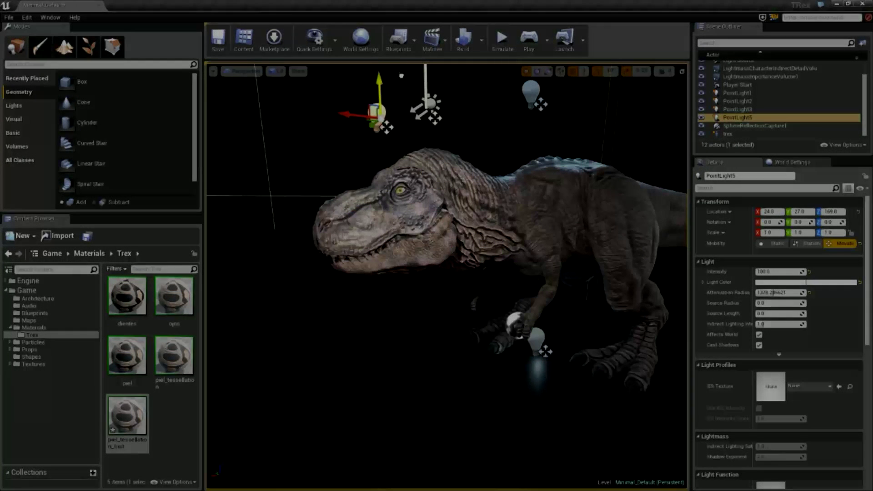